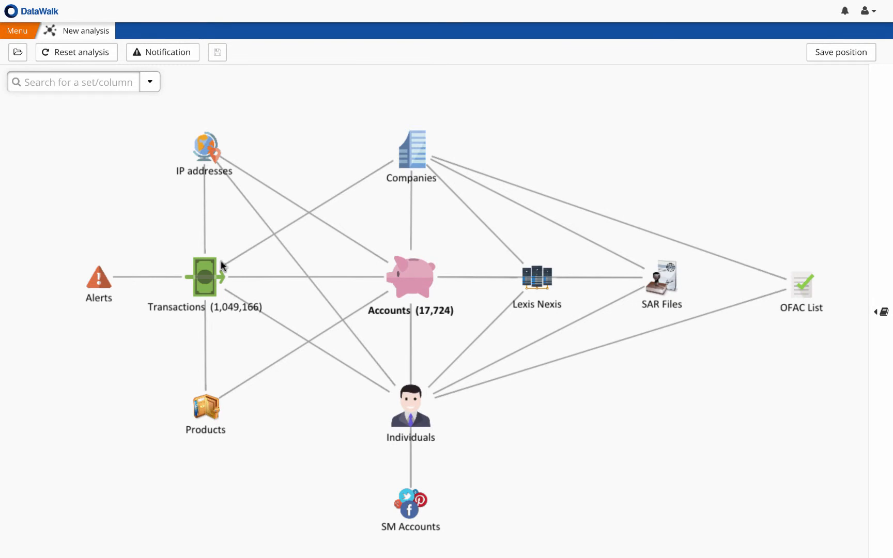
Step: Check the Alerts set's count, open the Alert Dashboard and filter the alerts by the status "new"
{"action": "left_click", "coordinate": [93, 275]}
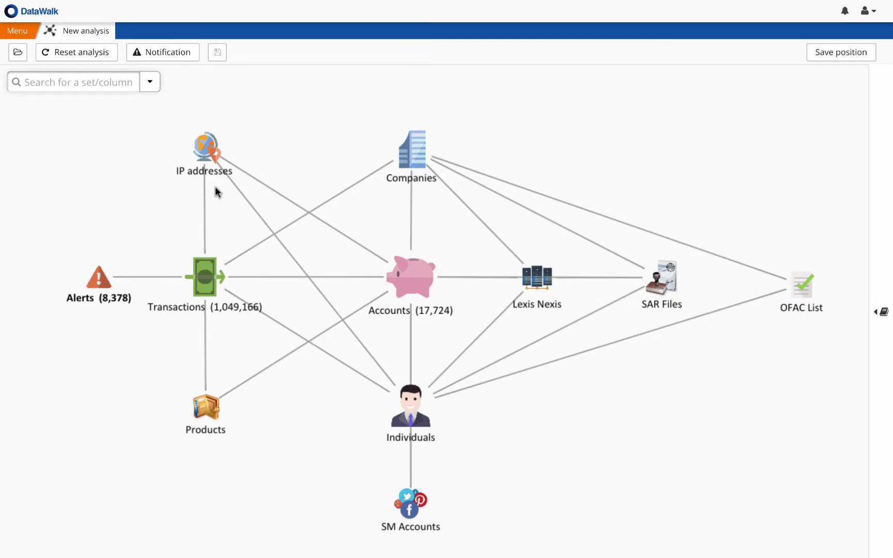
{"action": "left_click", "coordinate": [25, 32]}
{"action": "left_click", "coordinate": [33, 80]}
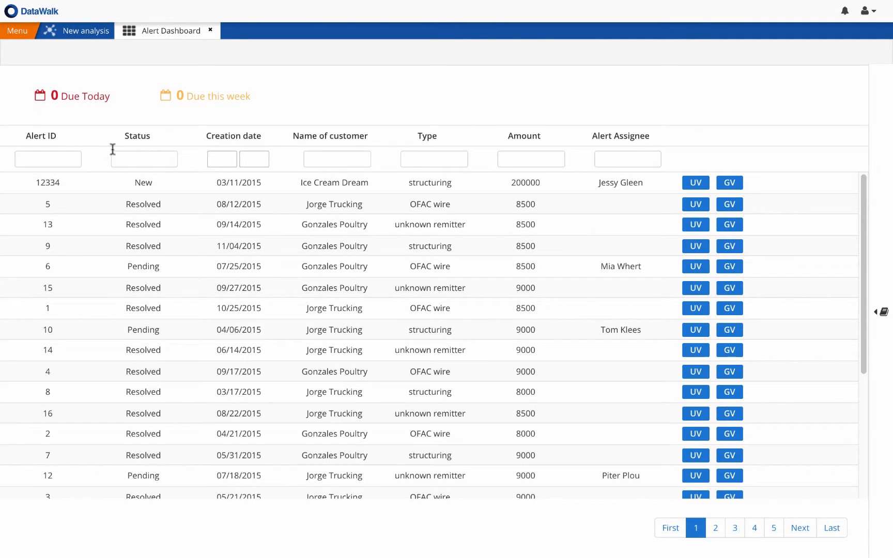
{"action": "key", "text": "Return"}
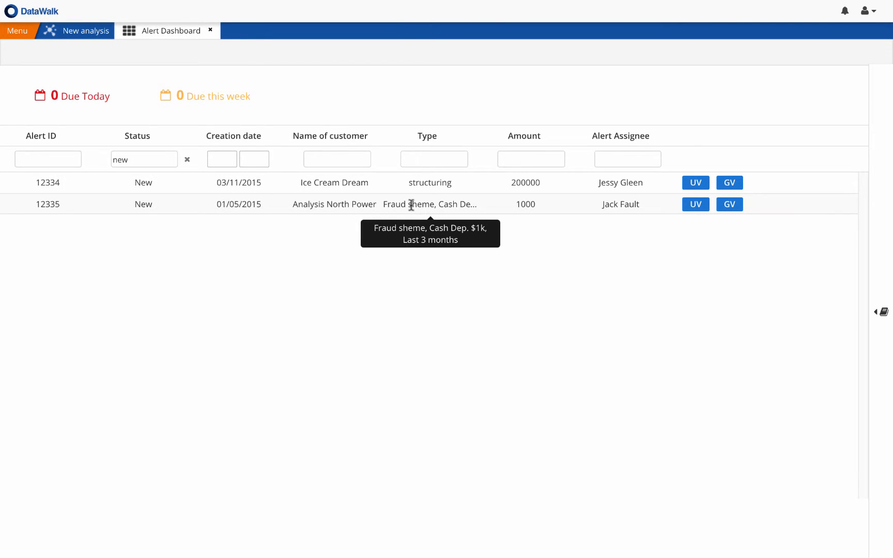
Step: Start an analysis of the Transactions set from the Analysis North Power alert and collapse the story panel
{"action": "left_click", "coordinate": [696, 205]}
{"action": "left_click", "coordinate": [634, 83]}
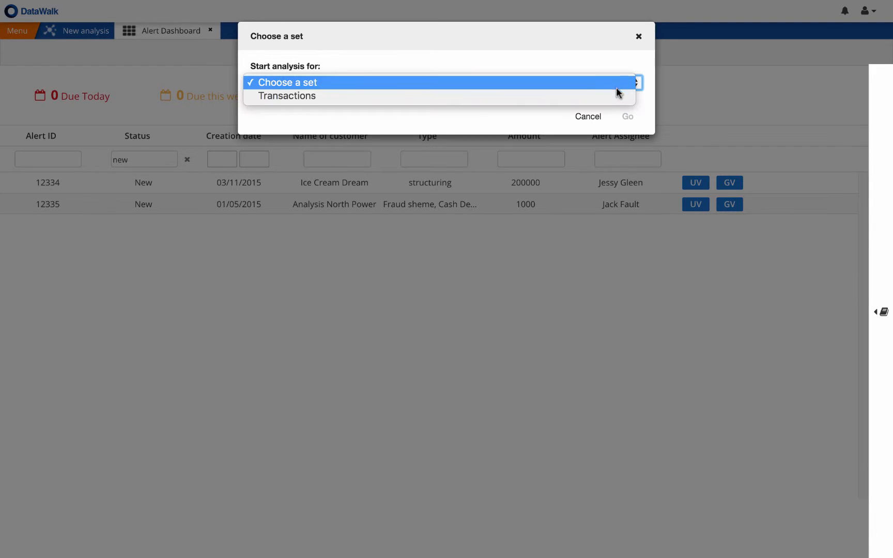
{"action": "left_click", "coordinate": [623, 106]}
{"action": "key", "text": "Down"}
{"action": "left_click", "coordinate": [628, 117]}
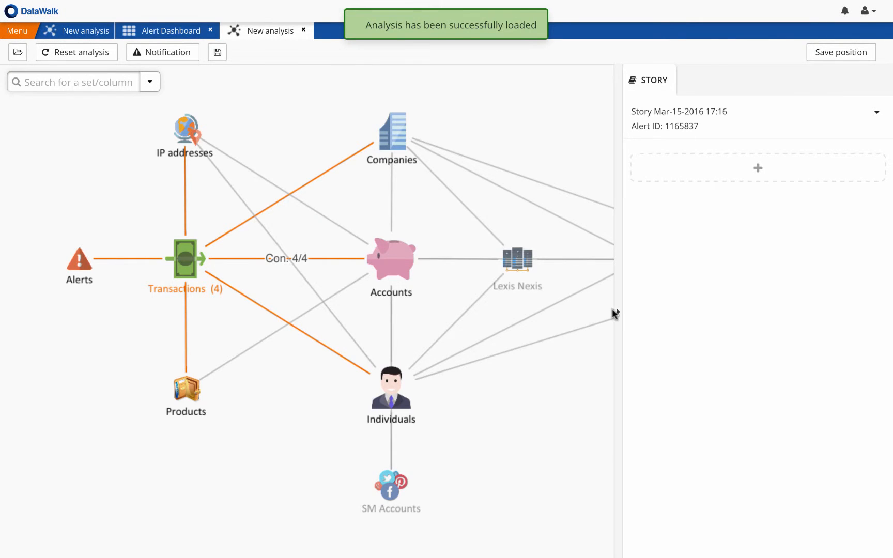
{"action": "left_click", "coordinate": [620, 315]}
Step: View the Accounts set linked to the alert's transactions as a table, and close the table
{"action": "right_click", "coordinate": [391, 266]}
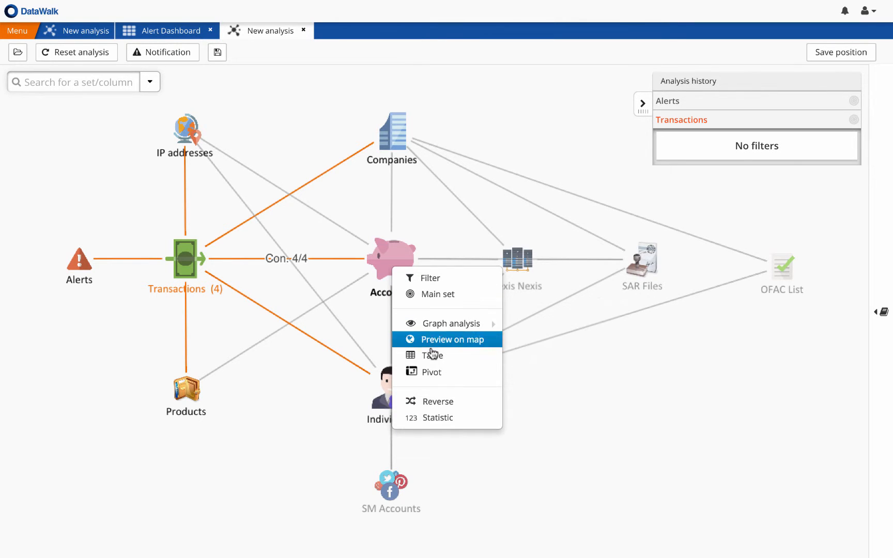
{"action": "left_click", "coordinate": [433, 356]}
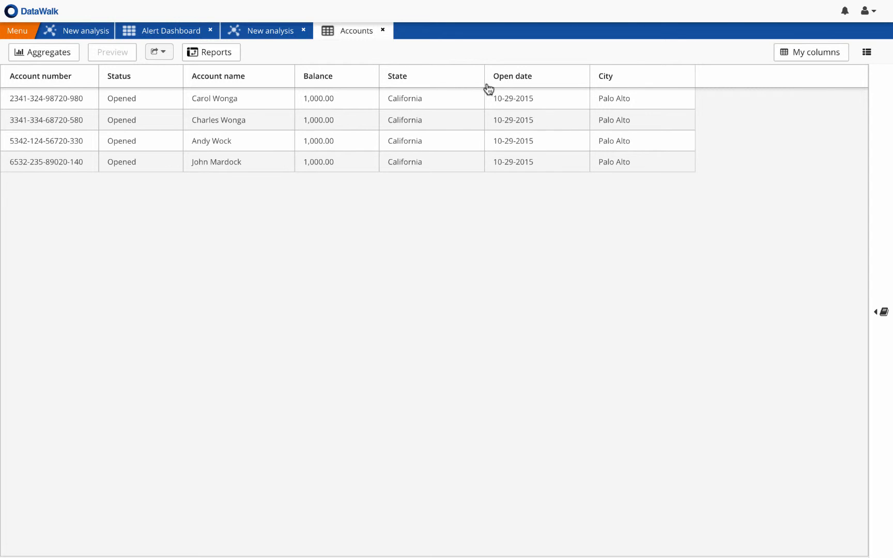
{"action": "left_click", "coordinate": [382, 30]}
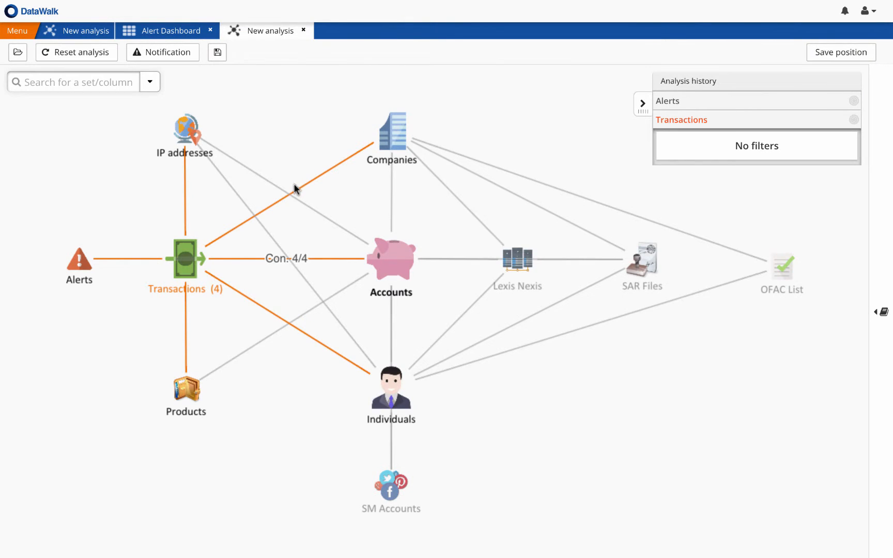
Step: View the alert's Transactions set as a table, checking dates, types and amounts, and close it
{"action": "left_click", "coordinate": [184, 252]}
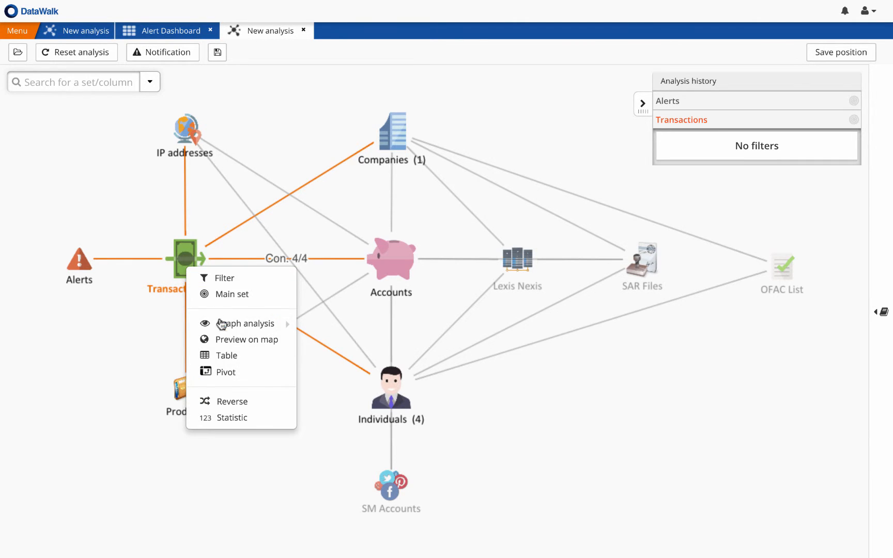
{"action": "left_click", "coordinate": [227, 368]}
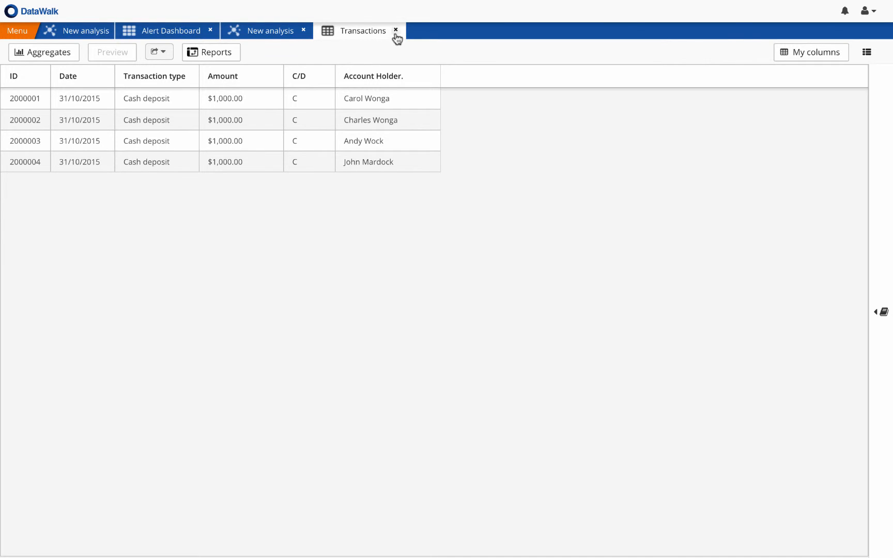
{"action": "left_click", "coordinate": [395, 31]}
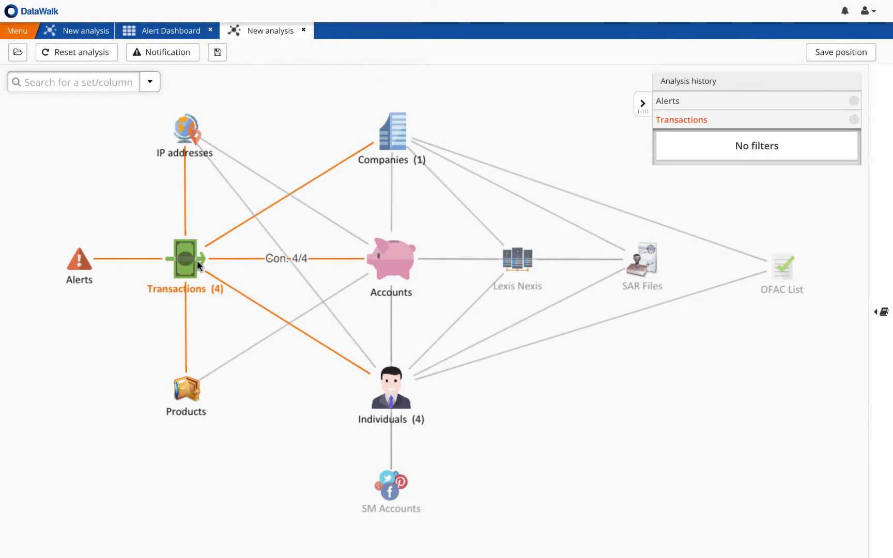
Step: Preview the alert's Transactions on the map to examine the deposit locations, and close the map
{"action": "right_click", "coordinate": [174, 264]}
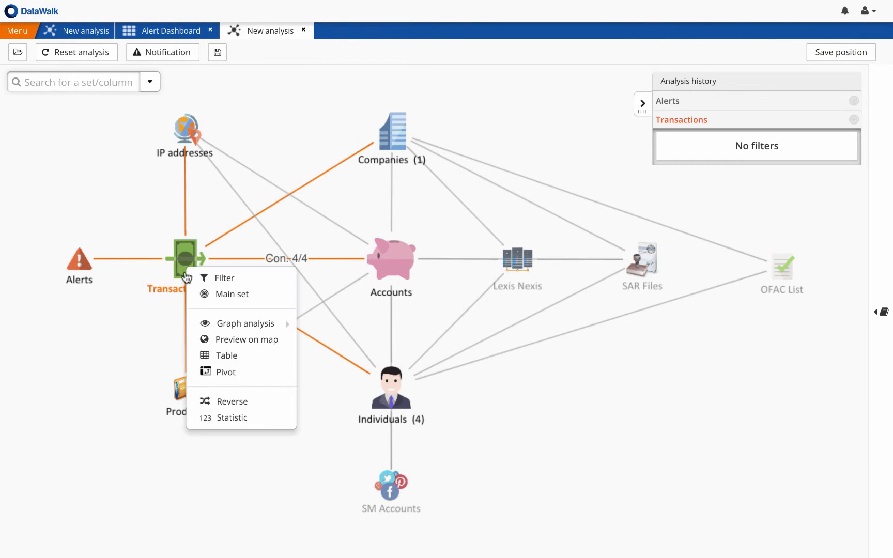
{"action": "left_click", "coordinate": [229, 339]}
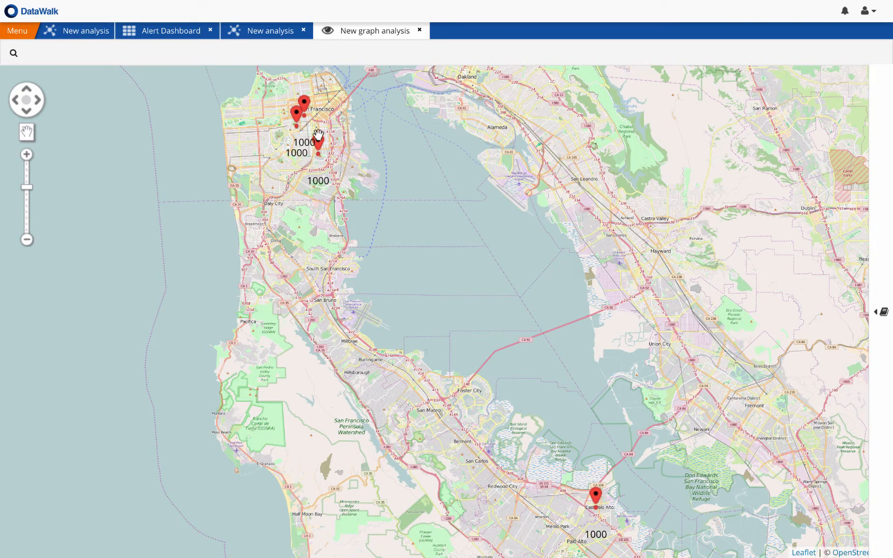
{"action": "left_click", "coordinate": [420, 31]}
Step: Preview the Accounts set on the map, accepting the change of perspective, examine the account holders' locations and close the map
{"action": "right_click", "coordinate": [383, 264]}
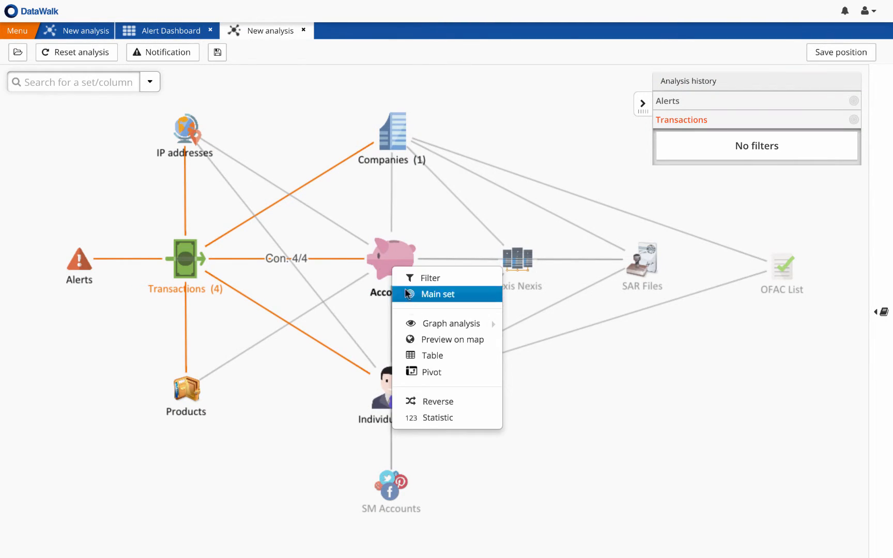
{"action": "left_click", "coordinate": [430, 341]}
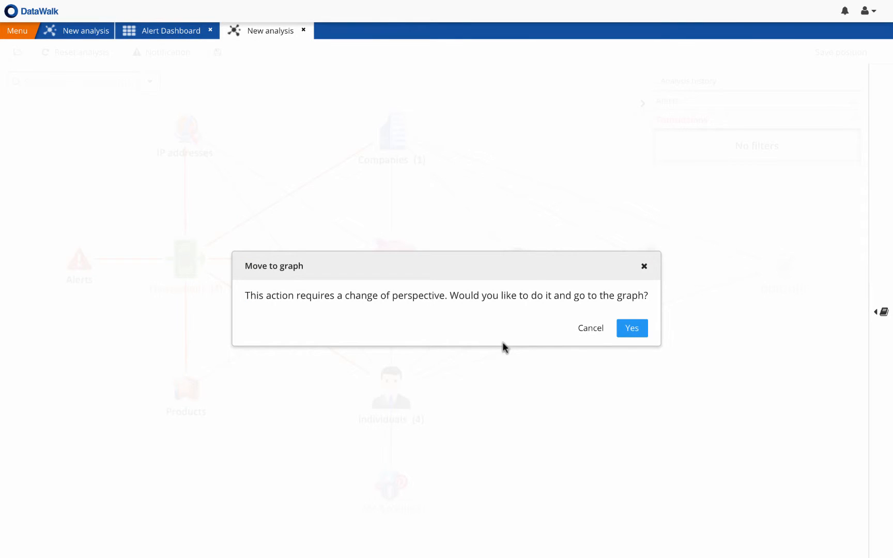
{"action": "left_click", "coordinate": [632, 328]}
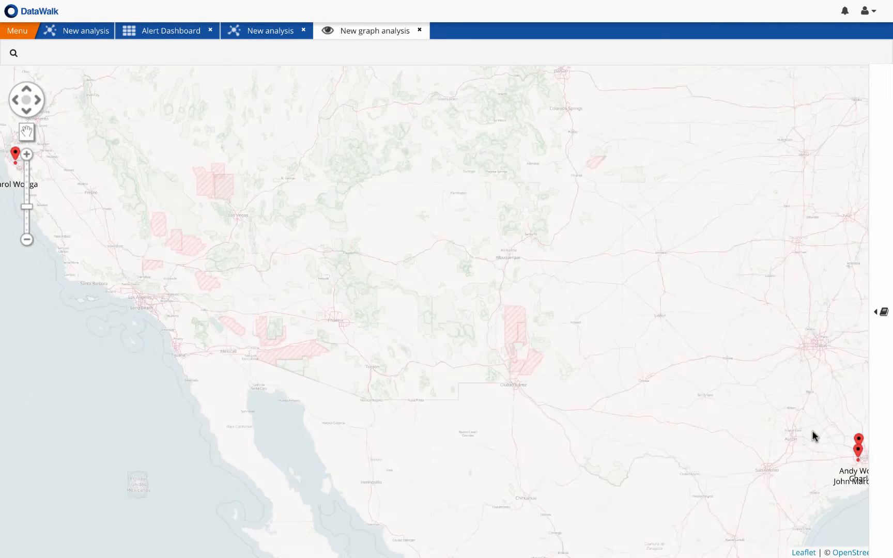
{"action": "scroll", "coordinate": [844, 447], "scroll_direction": "down", "scroll_amount": 1}
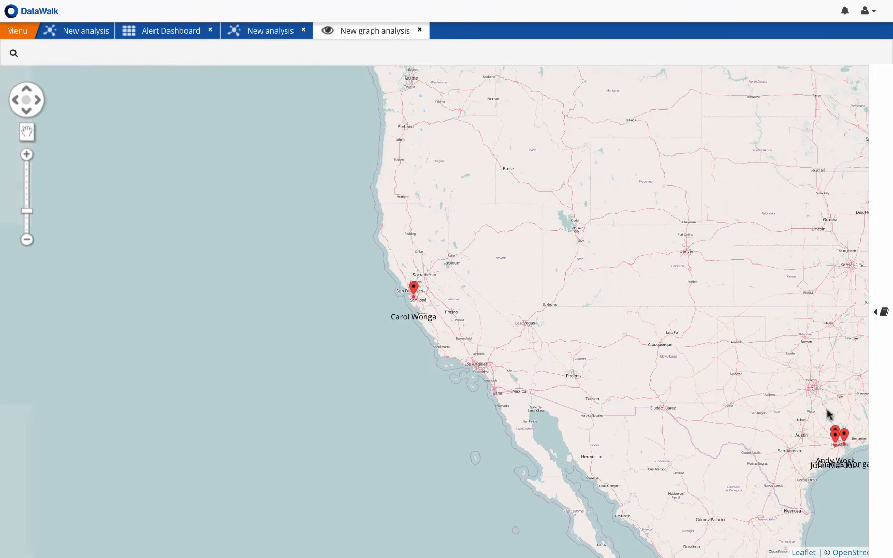
{"action": "scroll", "coordinate": [399, 284], "scroll_direction": "up", "scroll_amount": 1}
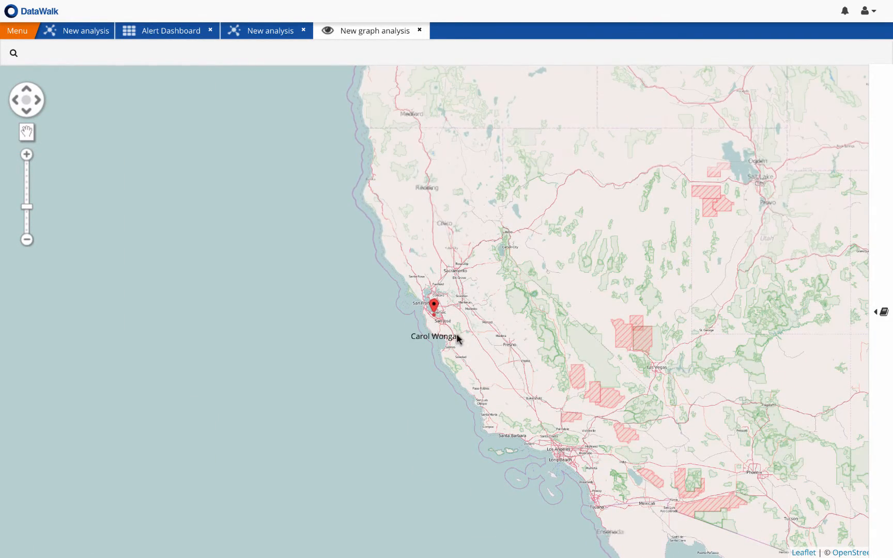
{"action": "left_click", "coordinate": [419, 31]}
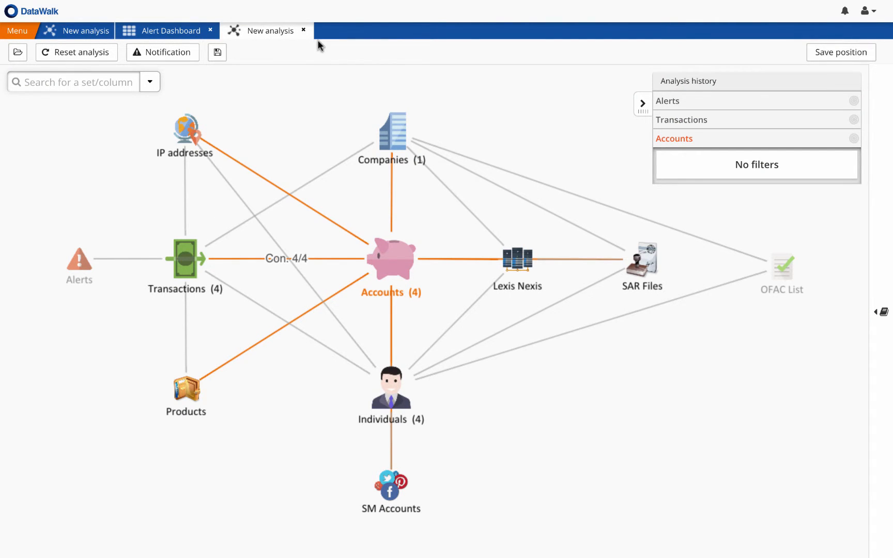
Step: View all Transactions of the Accounts main set as a table, and close the table
{"action": "right_click", "coordinate": [186, 258]}
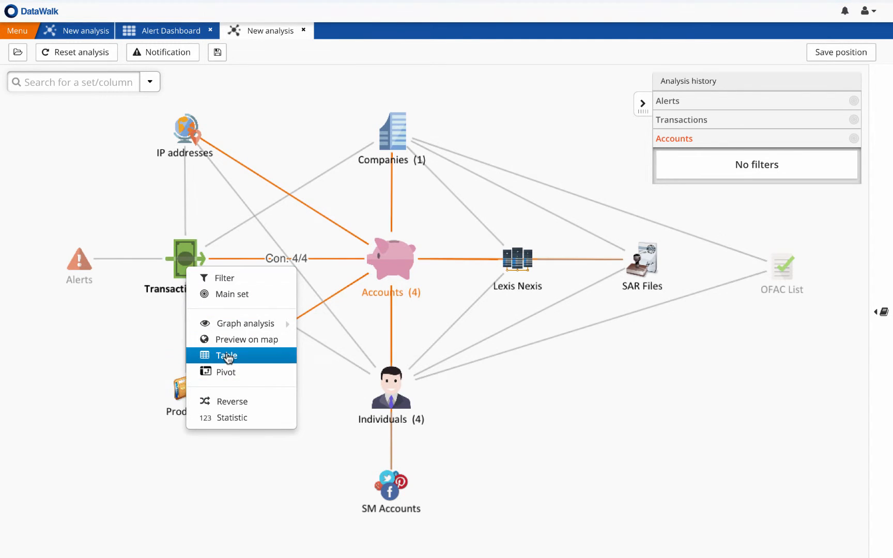
{"action": "left_click", "coordinate": [227, 357]}
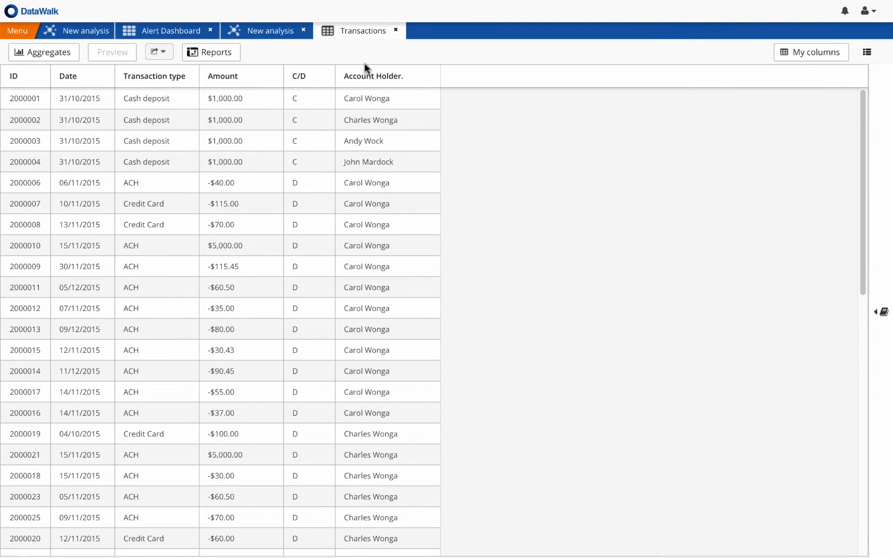
{"action": "left_click", "coordinate": [398, 30]}
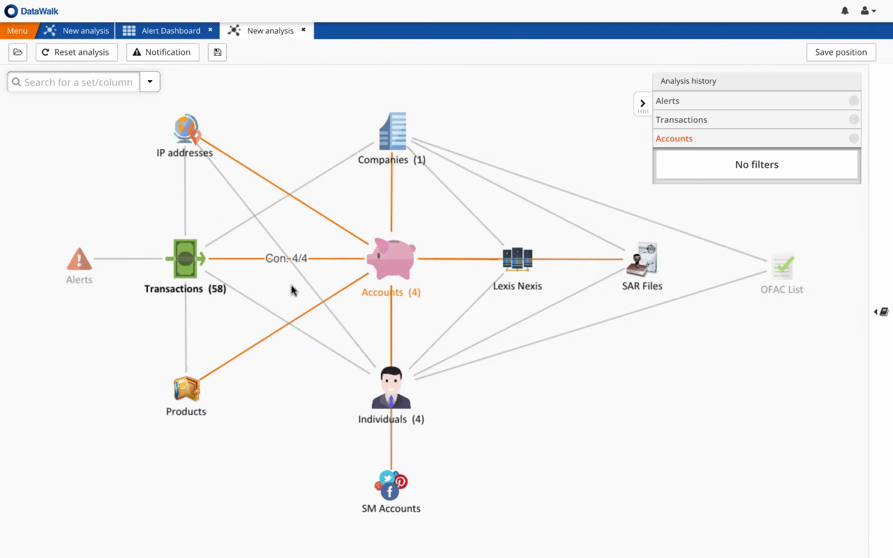
Step: View the Products held by the accounts as a table, checking category, status and amount, and close it
{"action": "right_click", "coordinate": [186, 389]}
{"action": "left_click", "coordinate": [239, 468]}
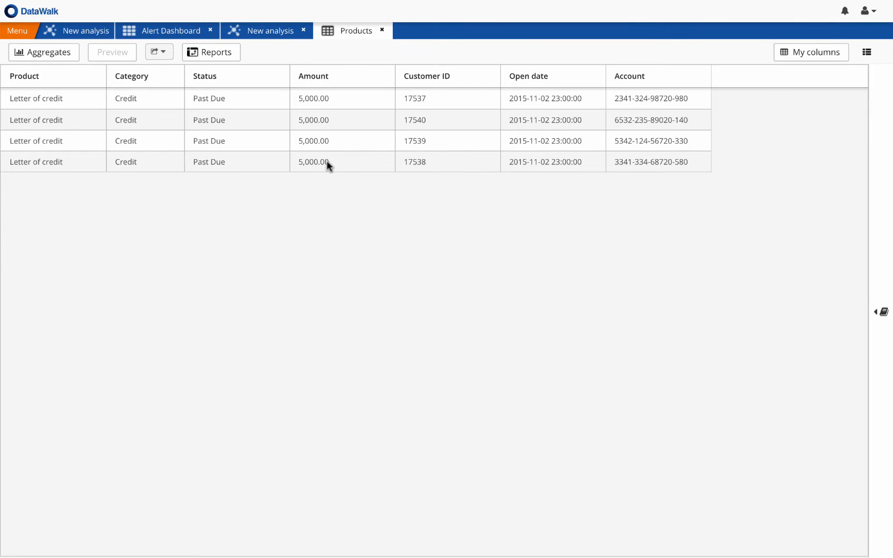
{"action": "left_click", "coordinate": [382, 31]}
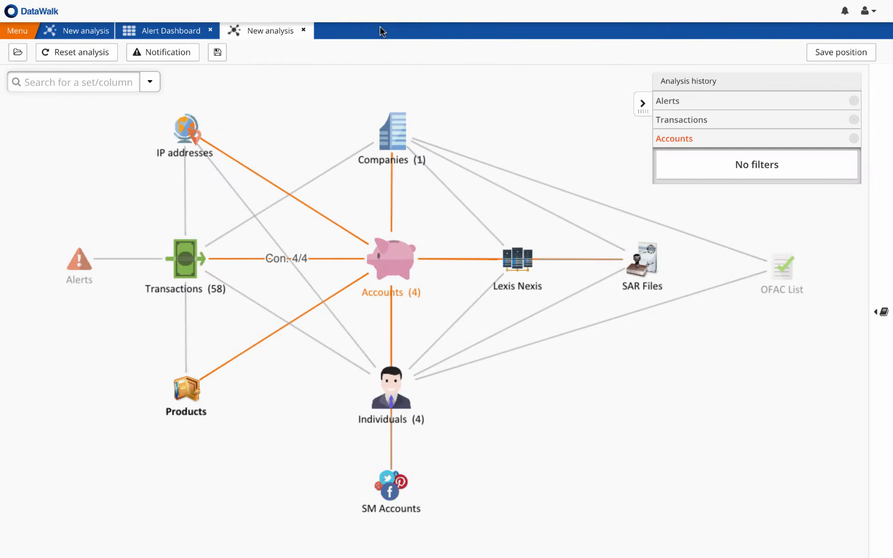
Step: Open a graph analysis with objects for Individuals, accepting the perspective change, and move the shared SSN and last name nodes away from the centre
{"action": "left_click", "coordinate": [391, 402]}
{"action": "mouse_move", "coordinate": [444, 452]}
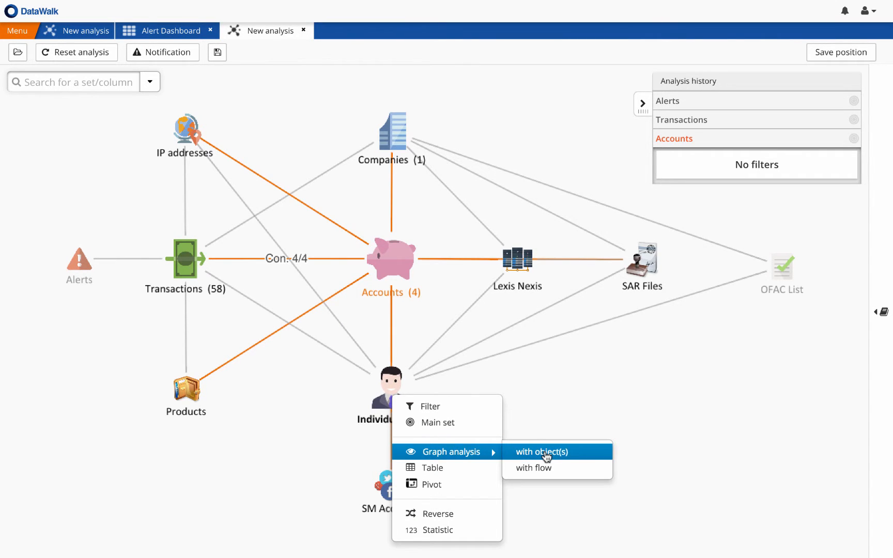
{"action": "left_click", "coordinate": [545, 452]}
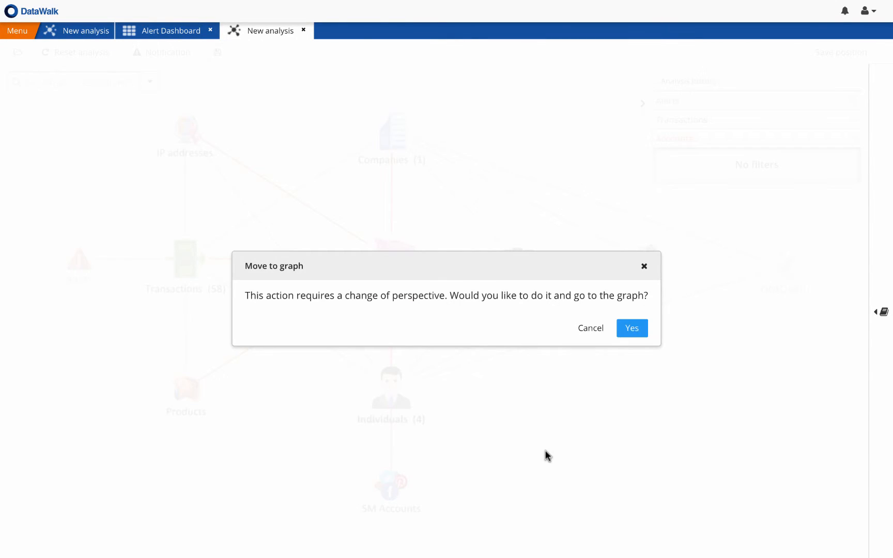
{"action": "left_click", "coordinate": [625, 328]}
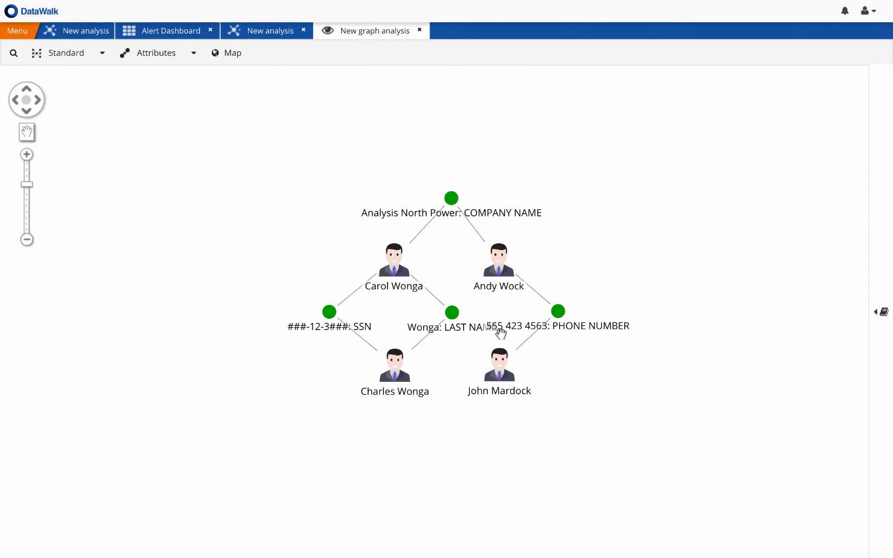
{"action": "left_click_drag", "start_coordinate": [328, 308], "coordinate": [247, 301]}
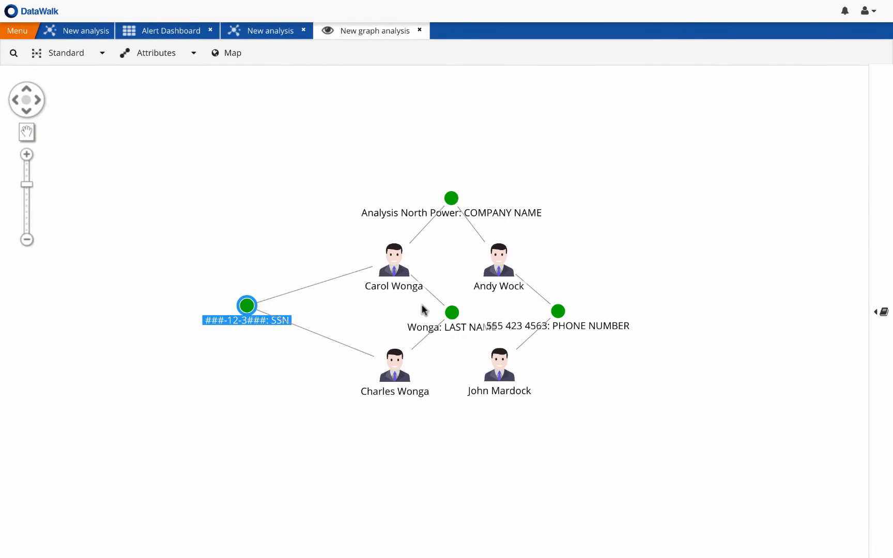
{"action": "left_click_drag", "start_coordinate": [453, 310], "coordinate": [378, 310]}
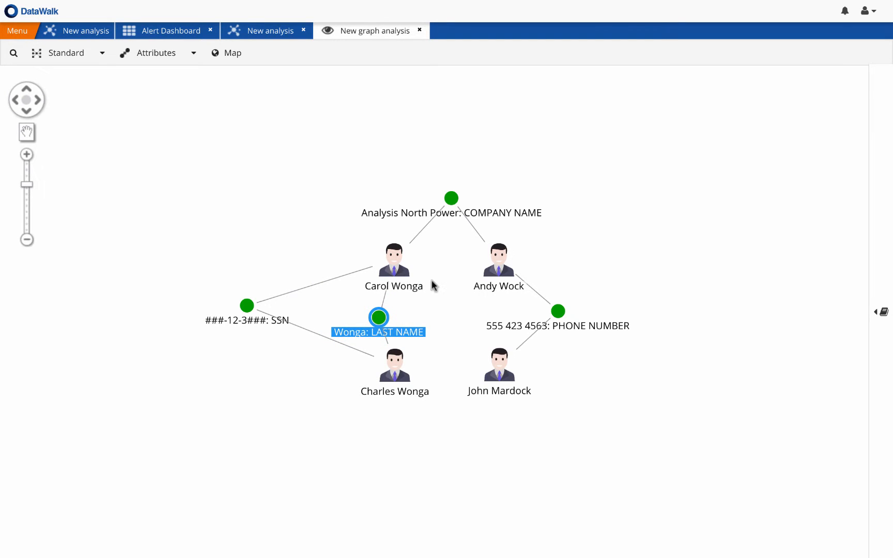
Step: Select the whole family of individuals in the graph and add their linked Accounts
{"action": "right_click", "coordinate": [399, 275]}
{"action": "left_click", "coordinate": [428, 319]}
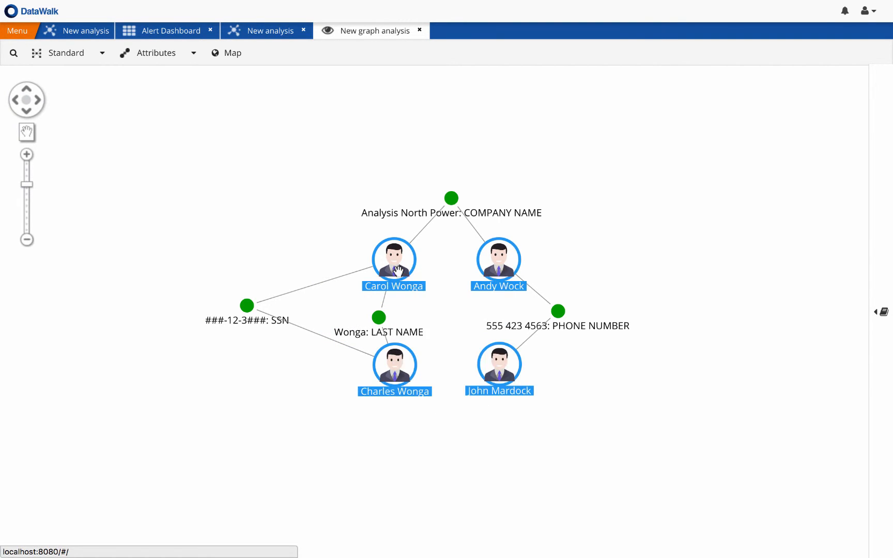
{"action": "right_click", "coordinate": [401, 277]}
{"action": "left_click", "coordinate": [413, 284]}
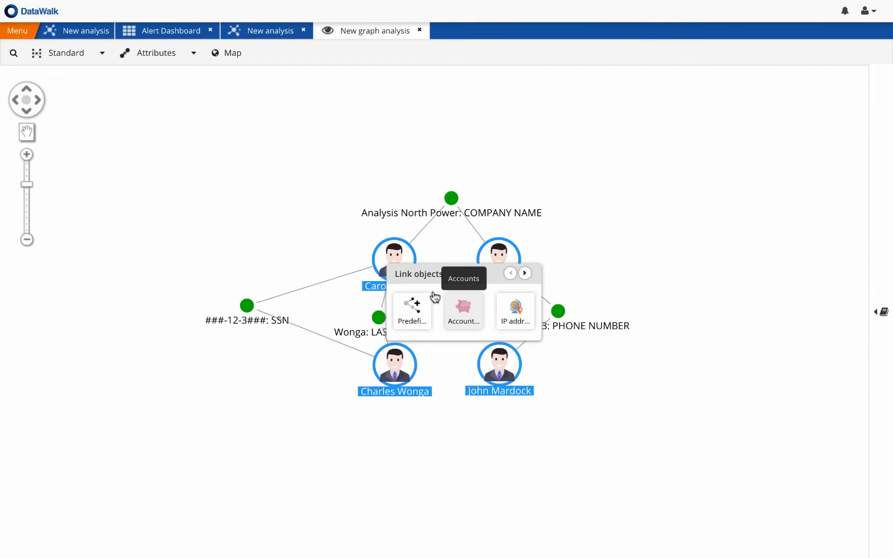
{"action": "left_click", "coordinate": [435, 297]}
Step: Select the whole family of account nodes in the graph and add their linked IP addresses
{"action": "left_click", "coordinate": [295, 214]}
{"action": "right_click", "coordinate": [295, 216]}
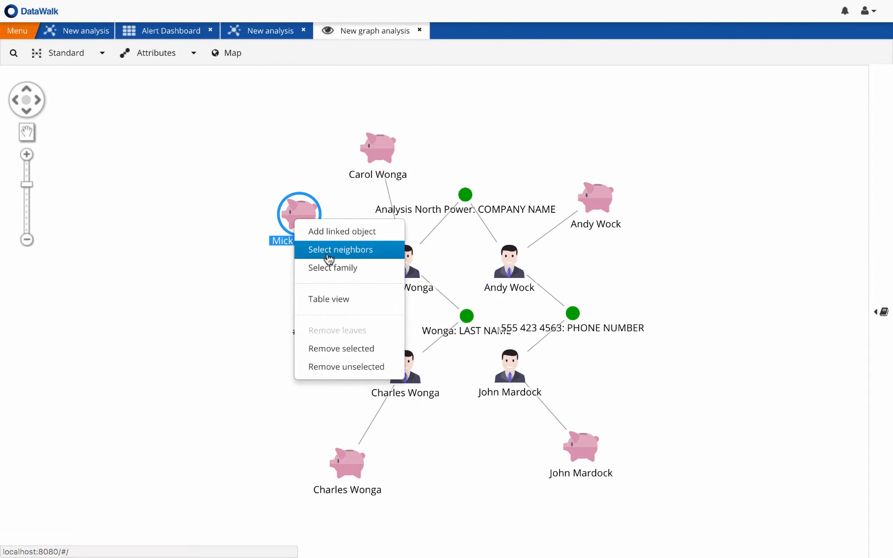
{"action": "left_click", "coordinate": [333, 267]}
{"action": "right_click", "coordinate": [308, 225]}
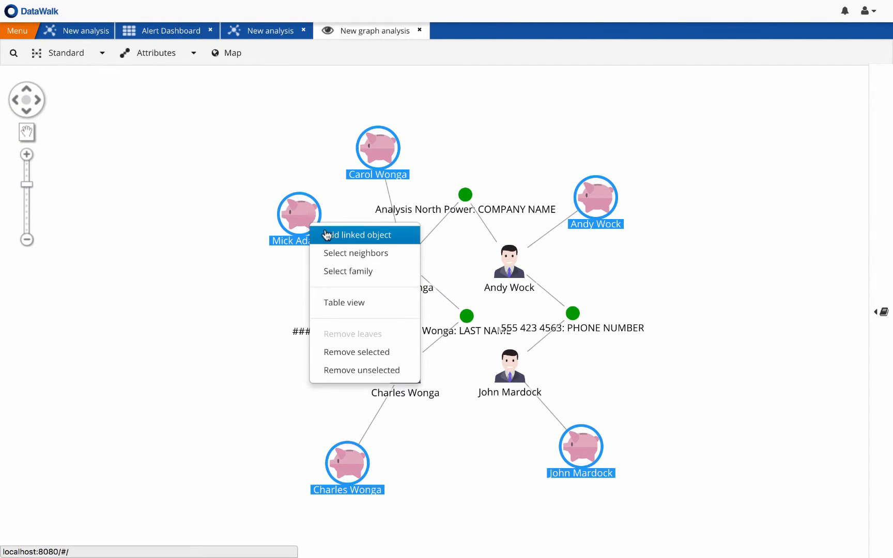
{"action": "left_click", "coordinate": [326, 234]}
{"action": "left_click", "coordinate": [435, 221]}
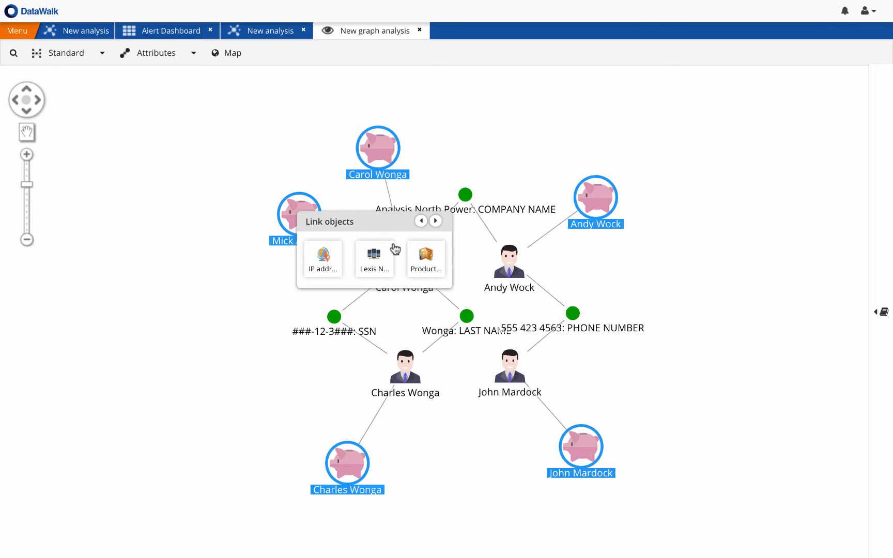
{"action": "left_click", "coordinate": [339, 260]}
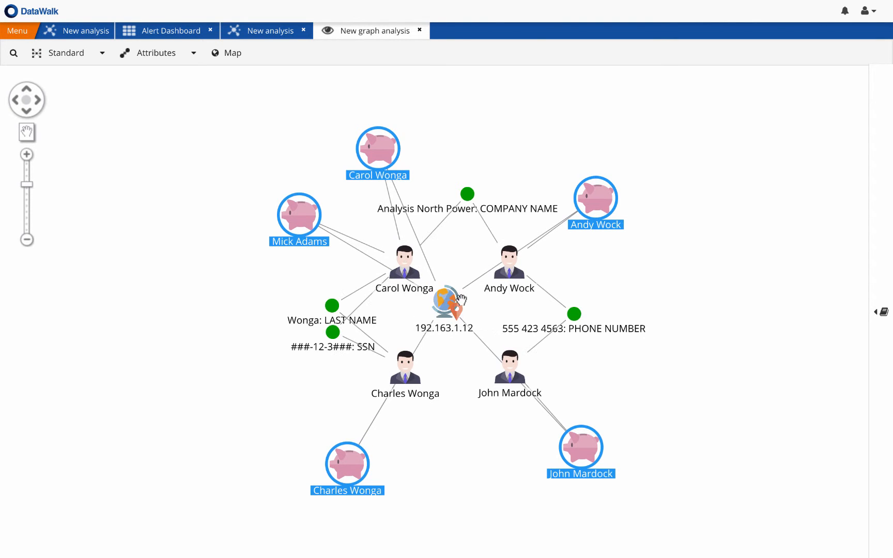
Step: Arrange the graph in the Structural layout and add the Accounts linked to the shared IP address node
{"action": "left_click", "coordinate": [449, 302]}
{"action": "key", "text": "s"}
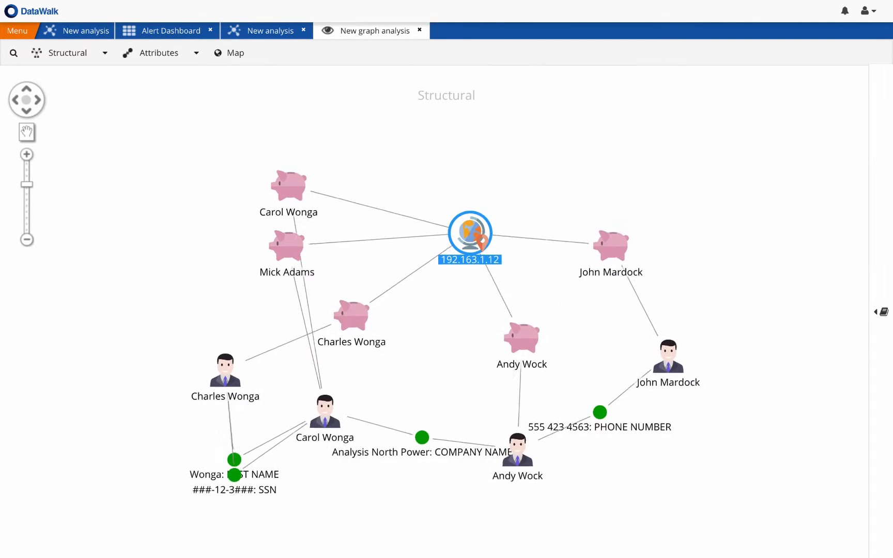
{"action": "right_click", "coordinate": [480, 229]}
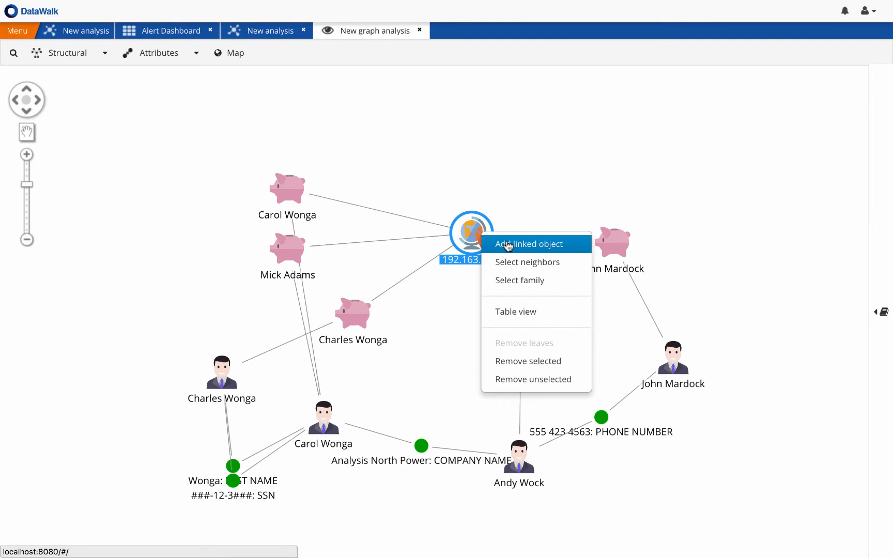
{"action": "left_click", "coordinate": [508, 245]}
{"action": "left_click", "coordinate": [559, 266]}
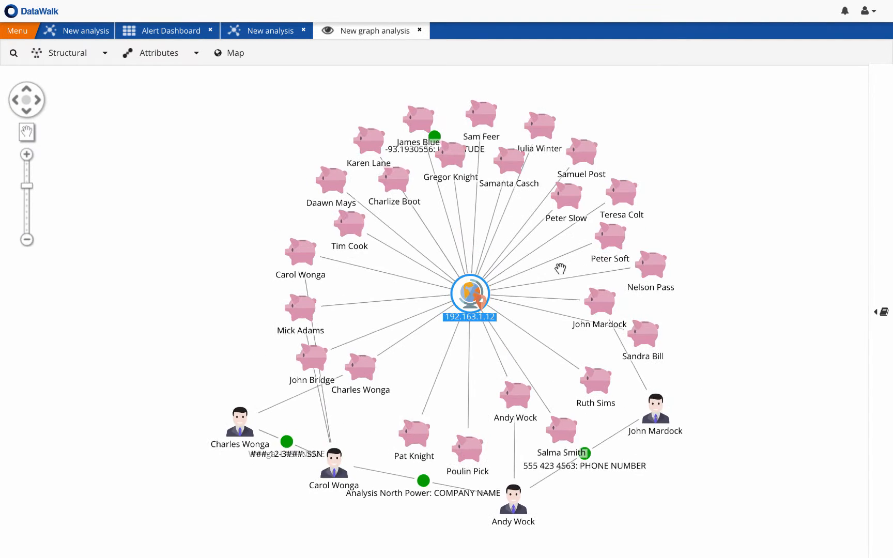
Step: View the linked accounts on the map, examine the area around the shared IP address, and return to the plain graph
{"action": "left_click", "coordinate": [225, 56]}
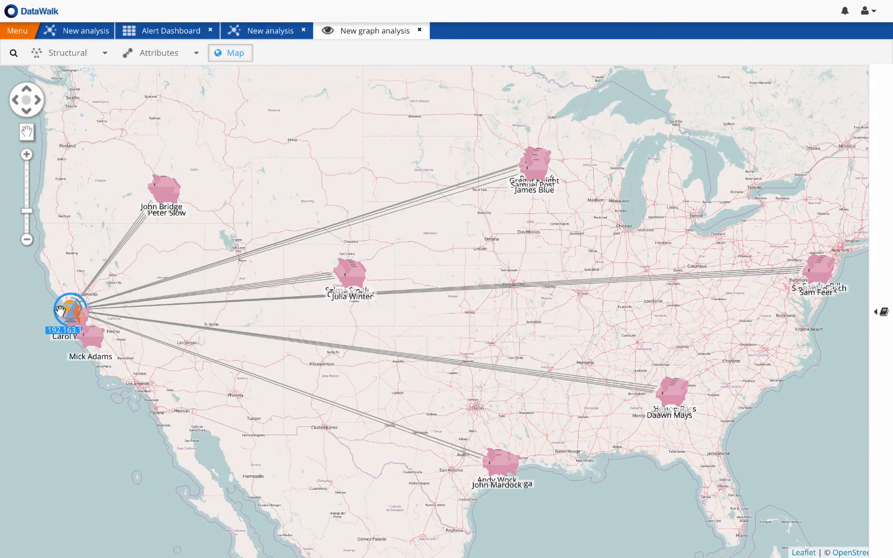
{"action": "scroll", "coordinate": [60, 310], "scroll_direction": "up", "scroll_amount": 1}
{"action": "scroll", "coordinate": [67, 315], "scroll_direction": "up", "scroll_amount": 1}
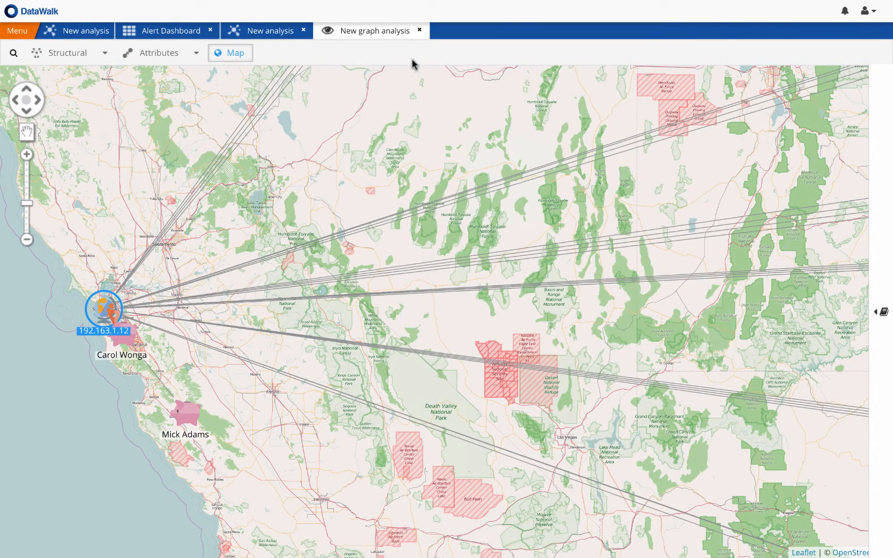
{"action": "left_click", "coordinate": [243, 53]}
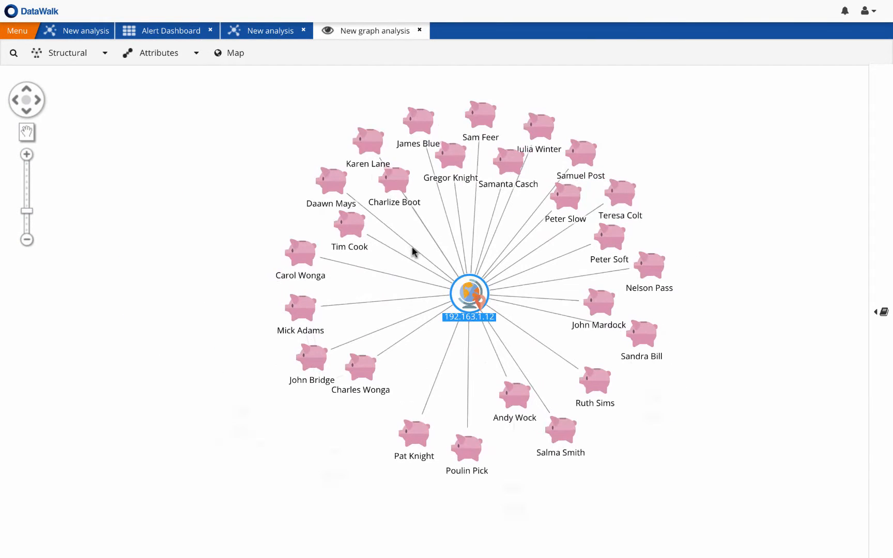
Step: Close the graph analysis and make Accounts the main set of the analysis
{"action": "left_click", "coordinate": [422, 33]}
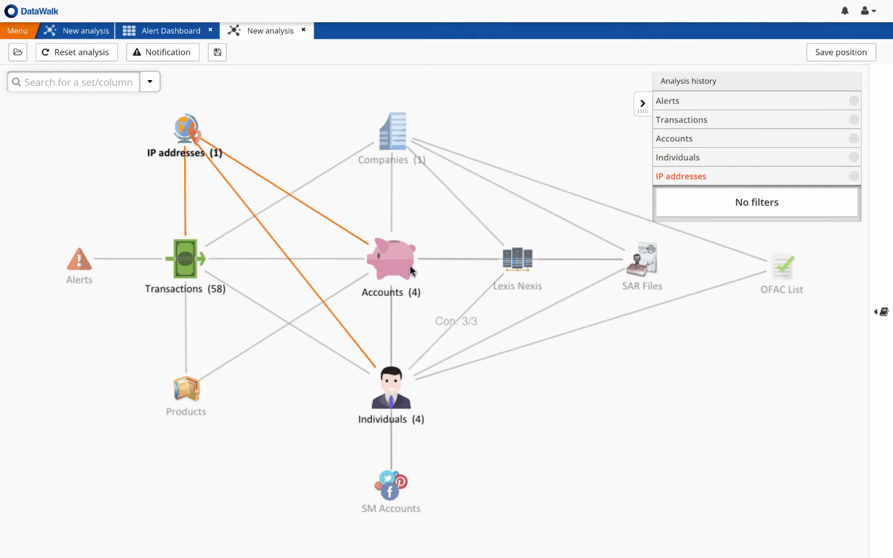
{"action": "left_click", "coordinate": [398, 260]}
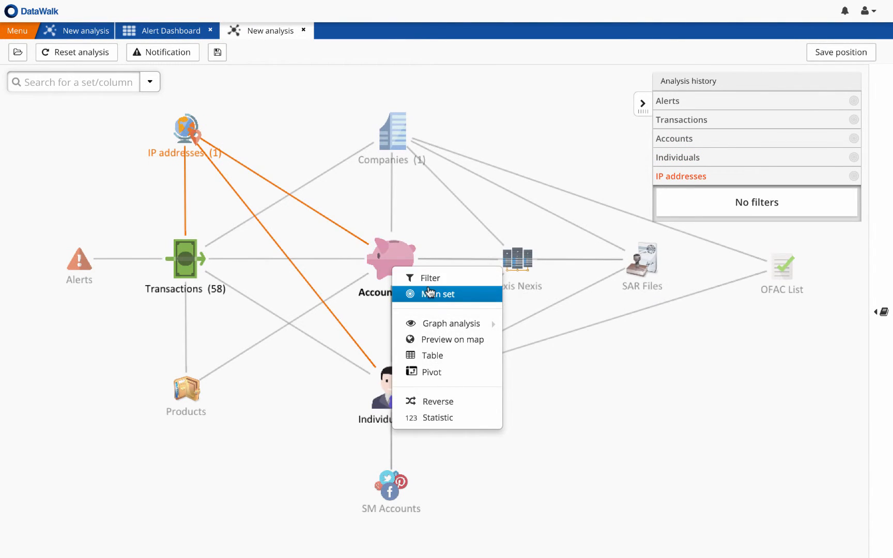
{"action": "left_click", "coordinate": [413, 294]}
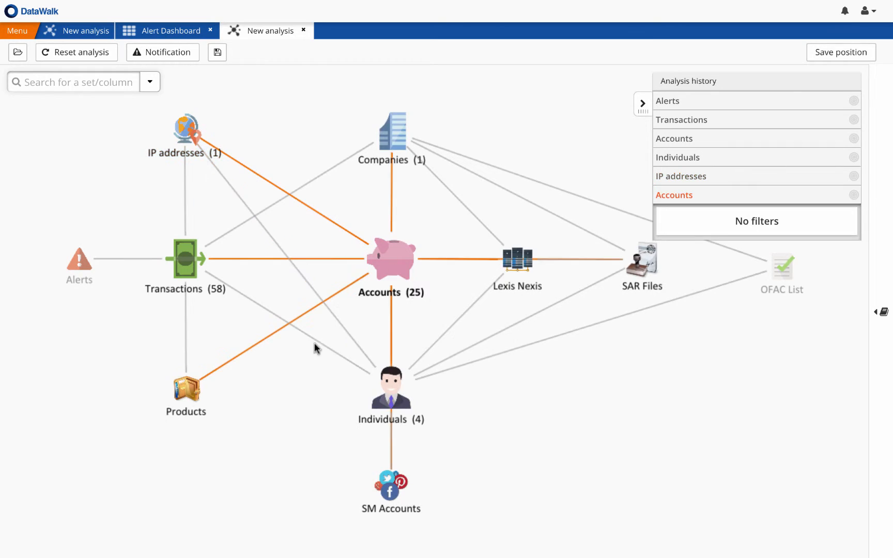
Step: View the Products linked to the accounts as a table, check category, status and amount down to the last row, and close it
{"action": "left_click", "coordinate": [190, 386]}
{"action": "left_click", "coordinate": [244, 468]}
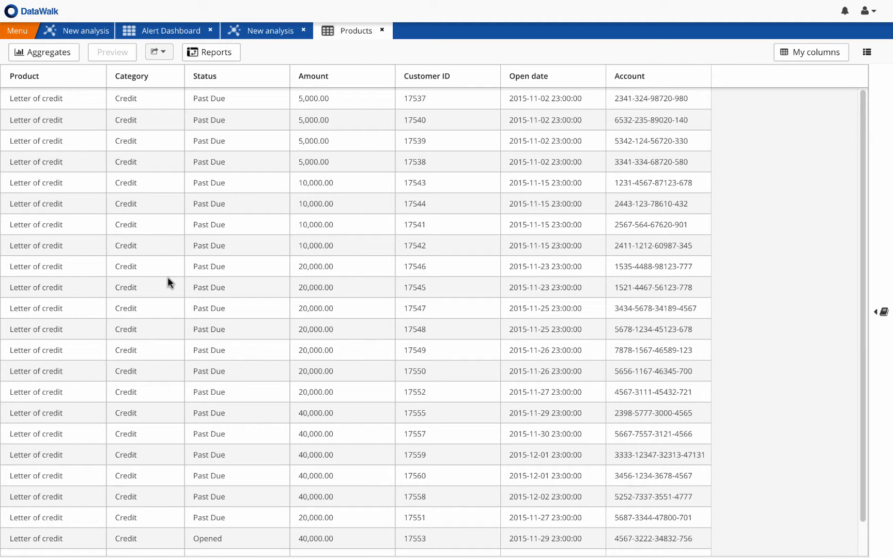
{"action": "scroll", "coordinate": [167, 277], "scroll_direction": "down", "scroll_amount": 1}
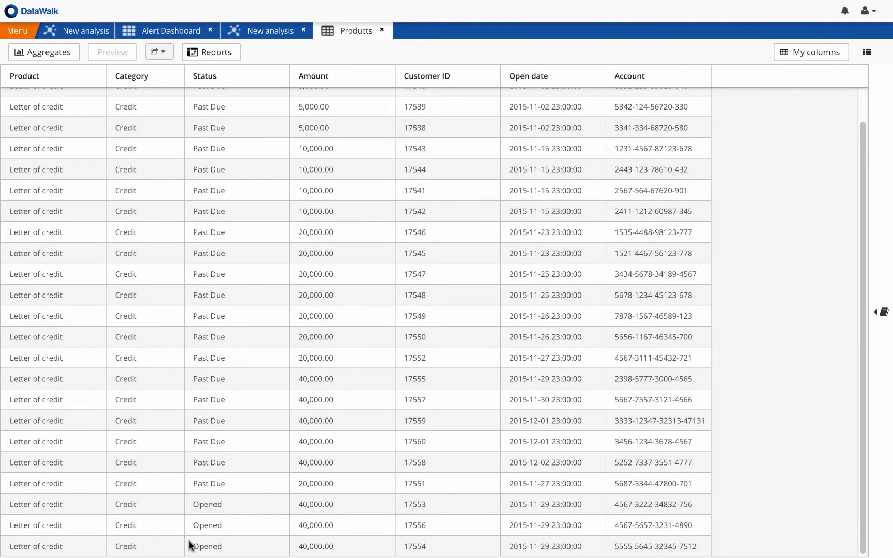
{"action": "scroll", "coordinate": [345, 283], "scroll_direction": "up", "scroll_amount": 1}
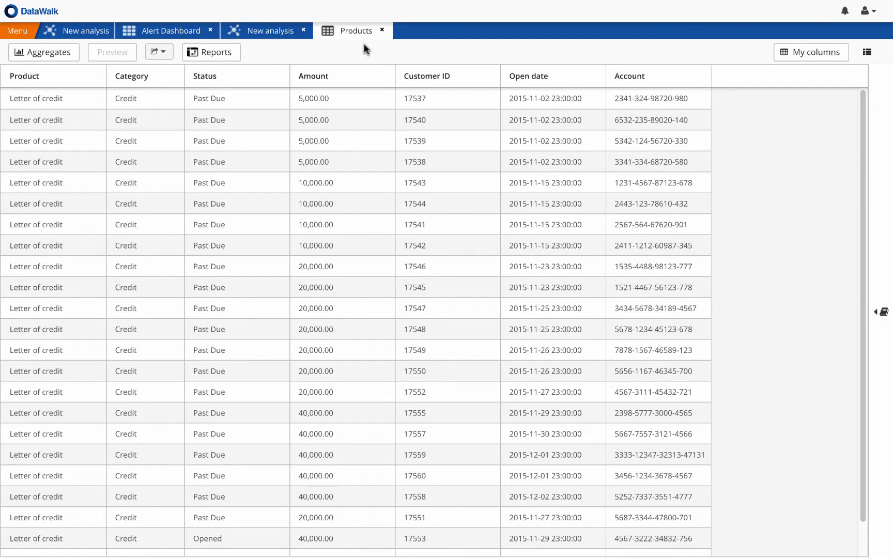
{"action": "left_click", "coordinate": [382, 30]}
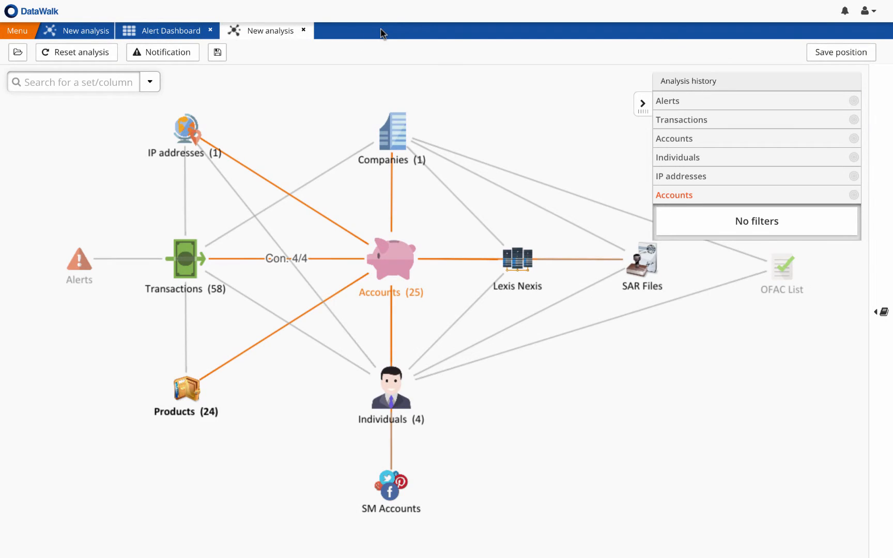
Step: Open a flow graph analysis of the Accounts in the Hierarchy Bottom layout and play the timeseries through the November and December 2015 transactions
{"action": "left_click", "coordinate": [396, 255]}
{"action": "mouse_move", "coordinate": [434, 323]}
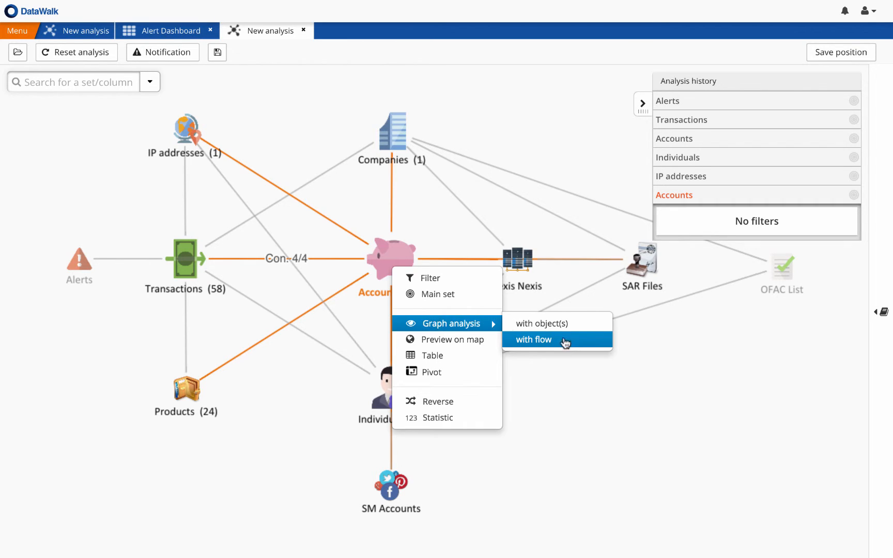
{"action": "left_click", "coordinate": [576, 349]}
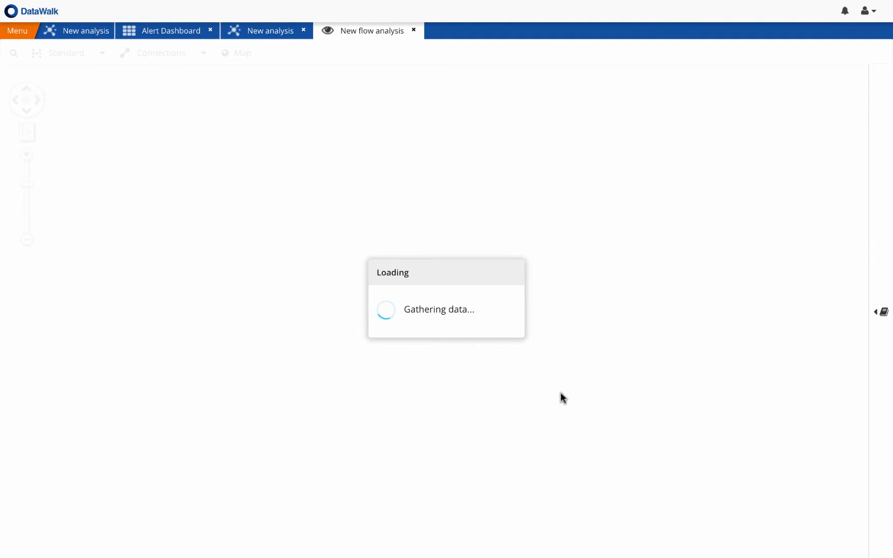
{"action": "left_click_drag", "start_coordinate": [308, 465], "coordinate": [690, 437]}
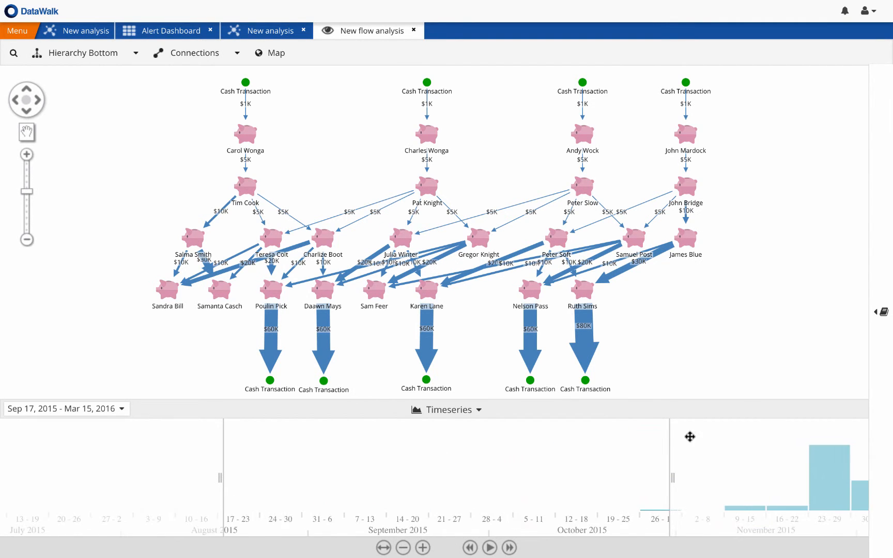
{"action": "left_click", "coordinate": [495, 549]}
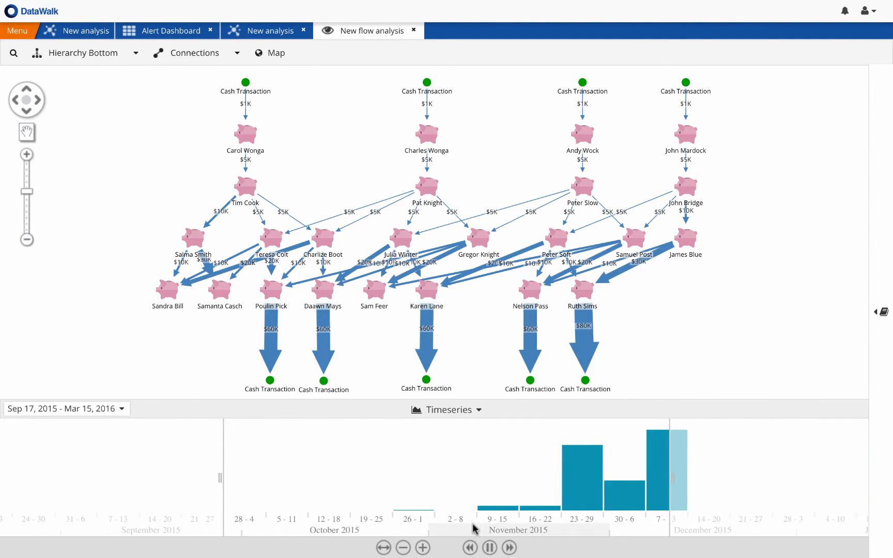
{"action": "left_click", "coordinate": [497, 548]}
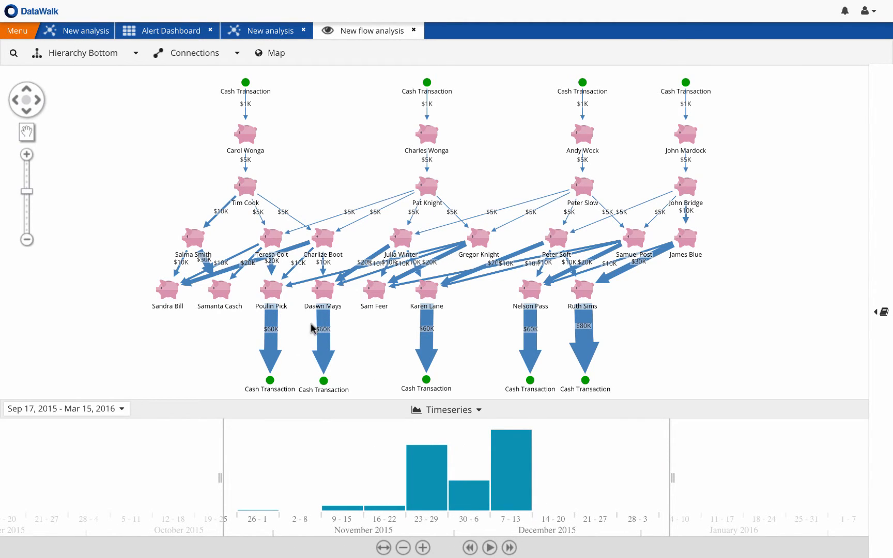
Step: Inspect the three accounts in the lowest account row that have no outgoing cash transaction
{"action": "left_click", "coordinate": [374, 291]}
{"action": "left_click", "coordinate": [212, 290]}
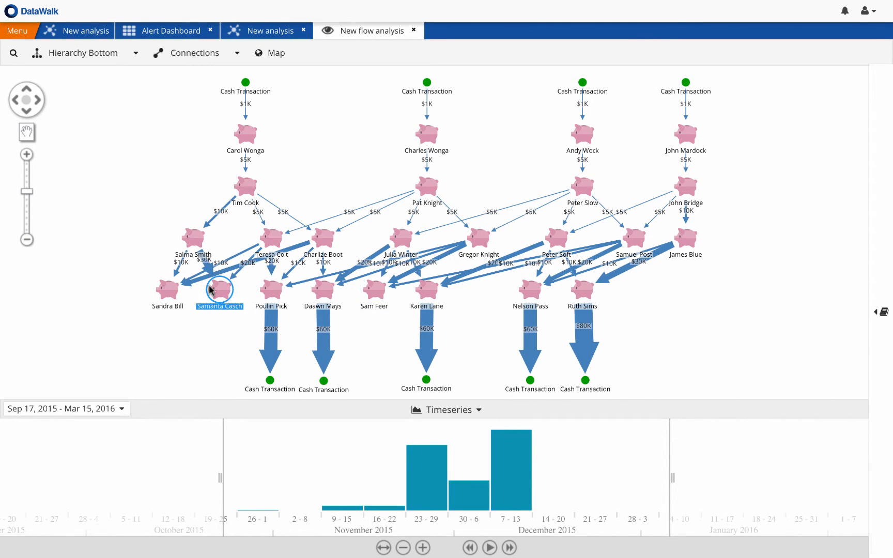
{"action": "left_click", "coordinate": [164, 288]}
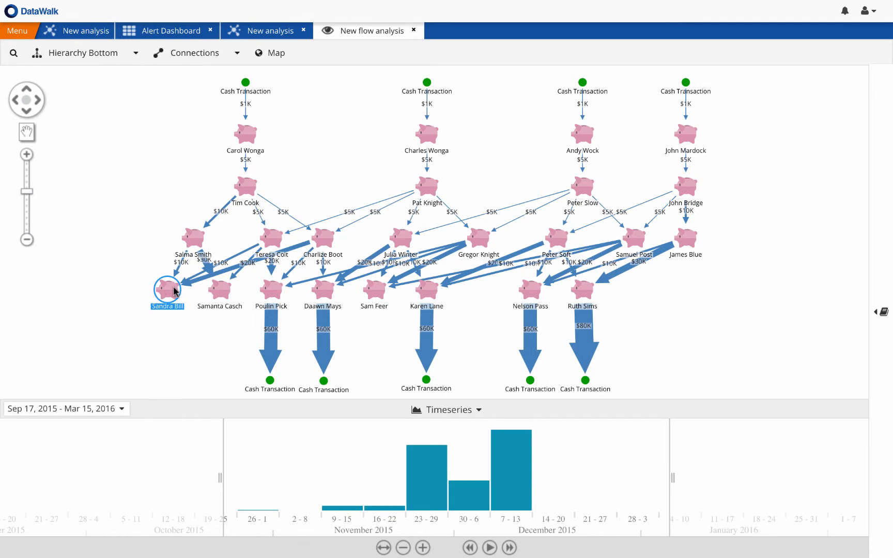
Step: View the account heading the first flow chain as a table, check its status, balance, open date and city, and close it
{"action": "left_click", "coordinate": [241, 135]}
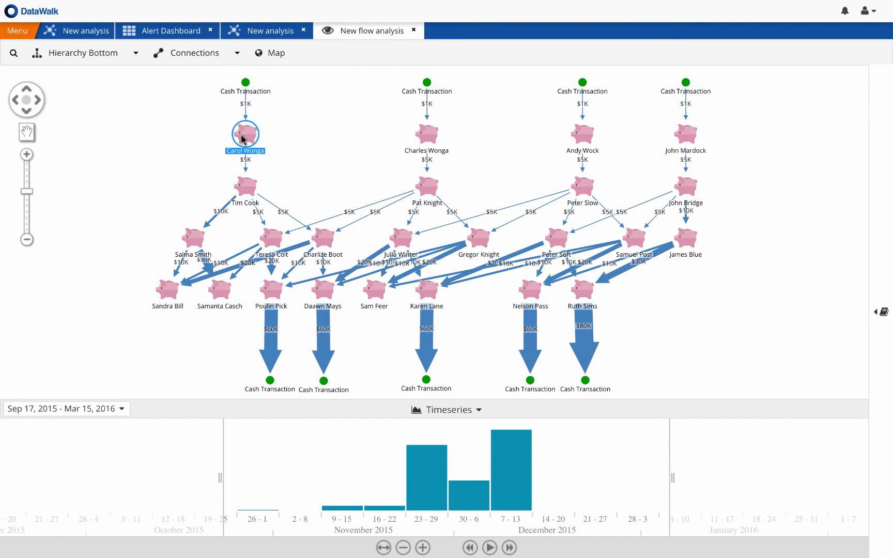
{"action": "right_click", "coordinate": [242, 136]}
{"action": "left_click", "coordinate": [280, 218]}
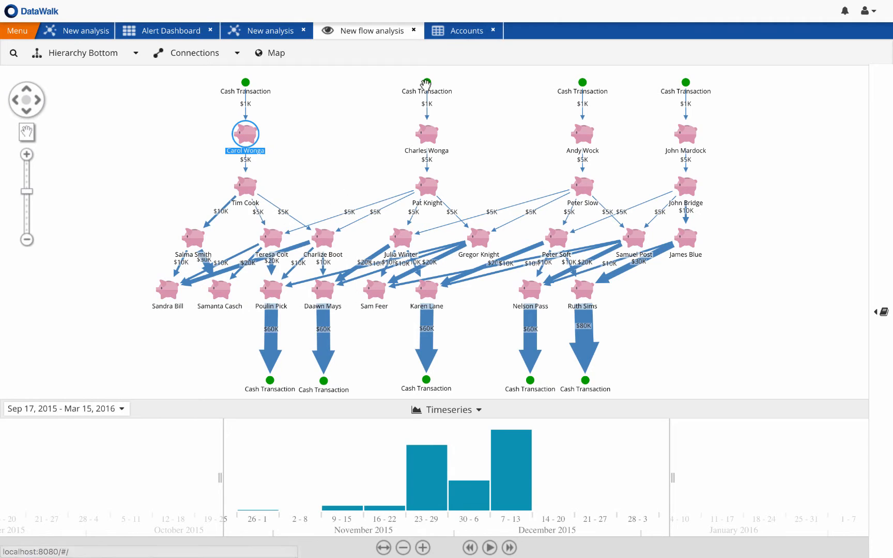
{"action": "left_click", "coordinate": [455, 31]}
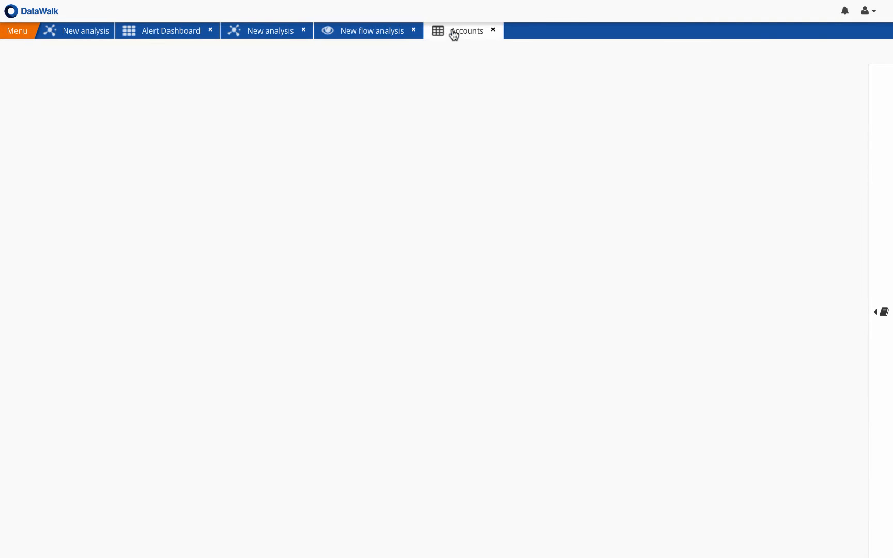
{"action": "left_click", "coordinate": [493, 30]}
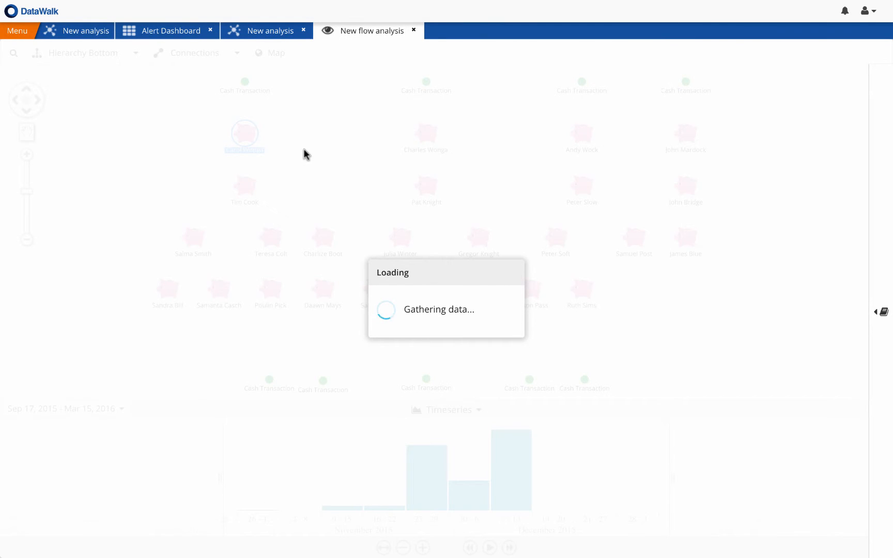
Step: Add the linked Individual to the account heading the first flow chain, and add that individual's linked Accounts
{"action": "right_click", "coordinate": [241, 136]}
{"action": "left_click", "coordinate": [248, 143]}
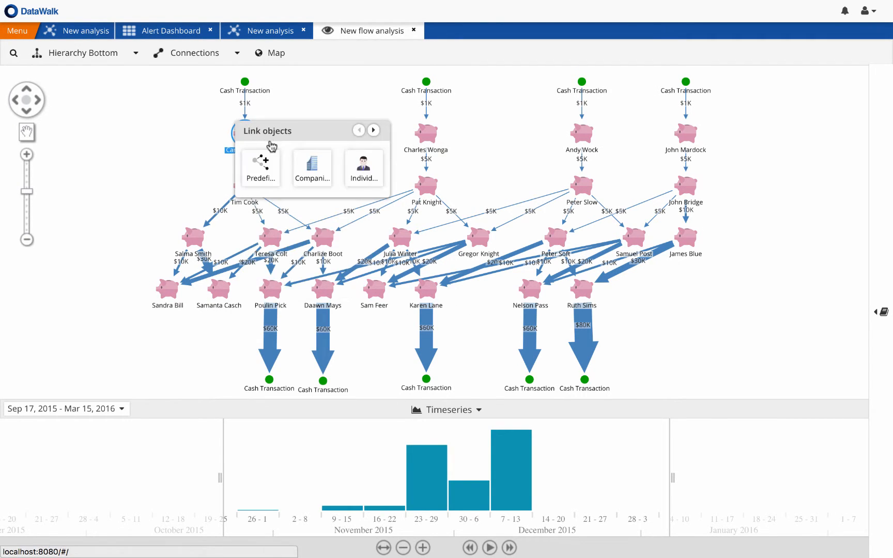
{"action": "left_click", "coordinate": [364, 167]}
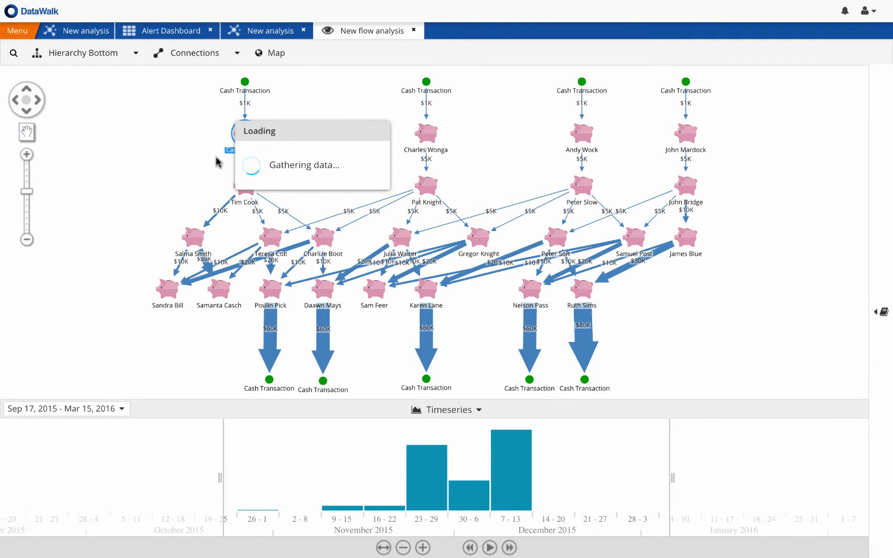
{"action": "right_click", "coordinate": [235, 98]}
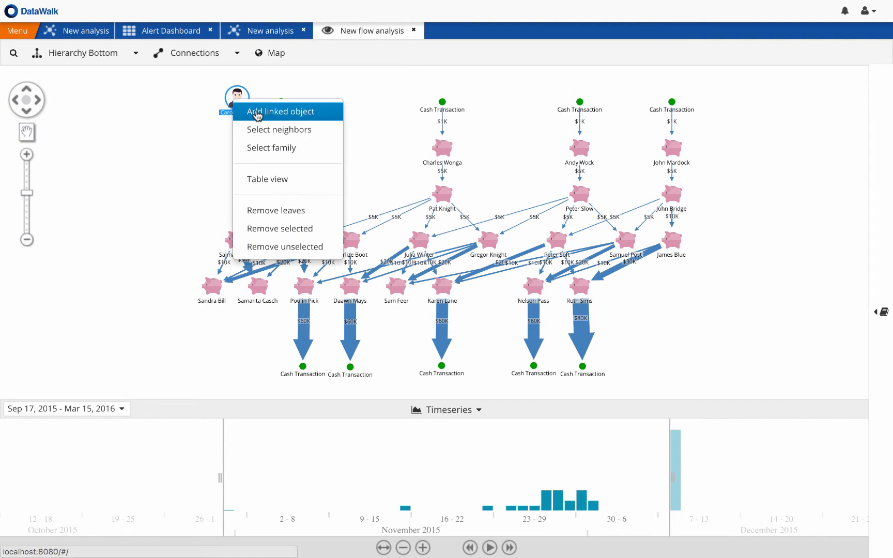
{"action": "left_click", "coordinate": [257, 114]}
{"action": "left_click", "coordinate": [319, 150]}
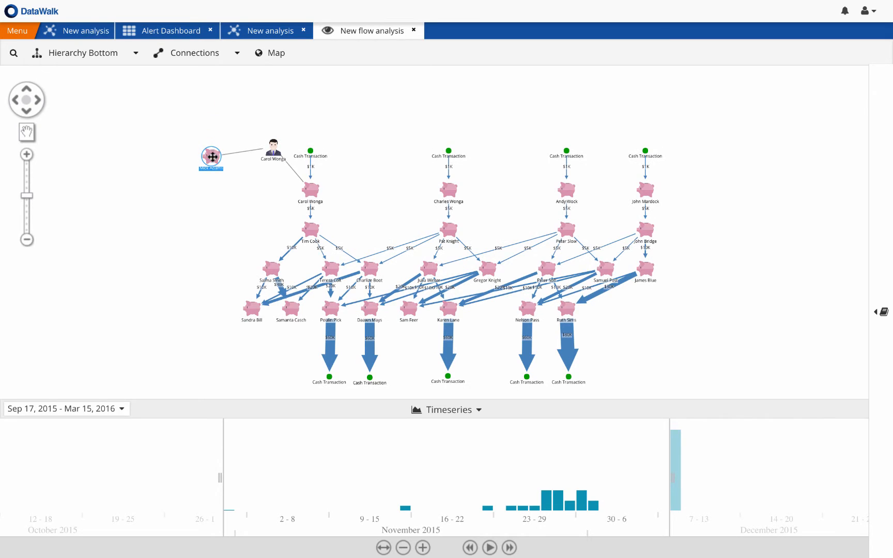
Step: Add the linked SAR Files to the individual's other account, which is outside the transaction flow
{"action": "right_click", "coordinate": [212, 157]}
{"action": "left_click", "coordinate": [259, 170]}
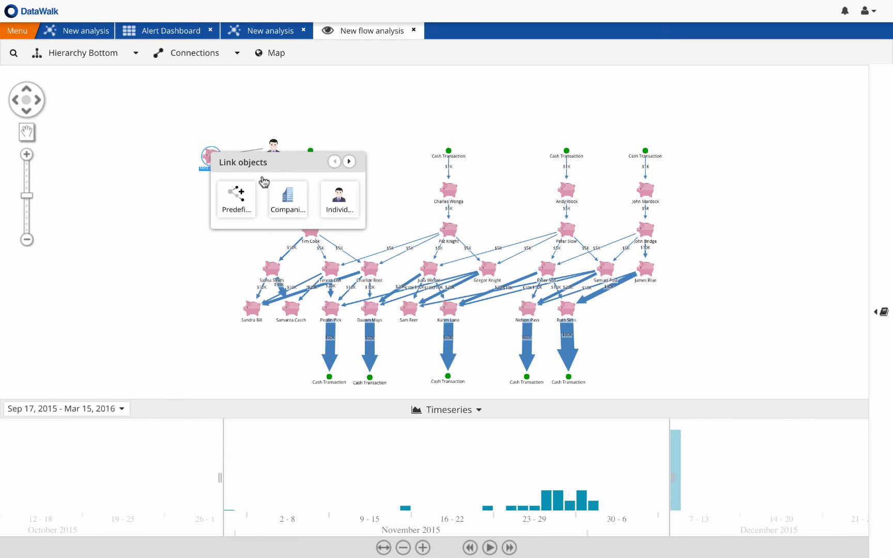
{"action": "left_click", "coordinate": [348, 161]}
{"action": "left_click", "coordinate": [350, 164]}
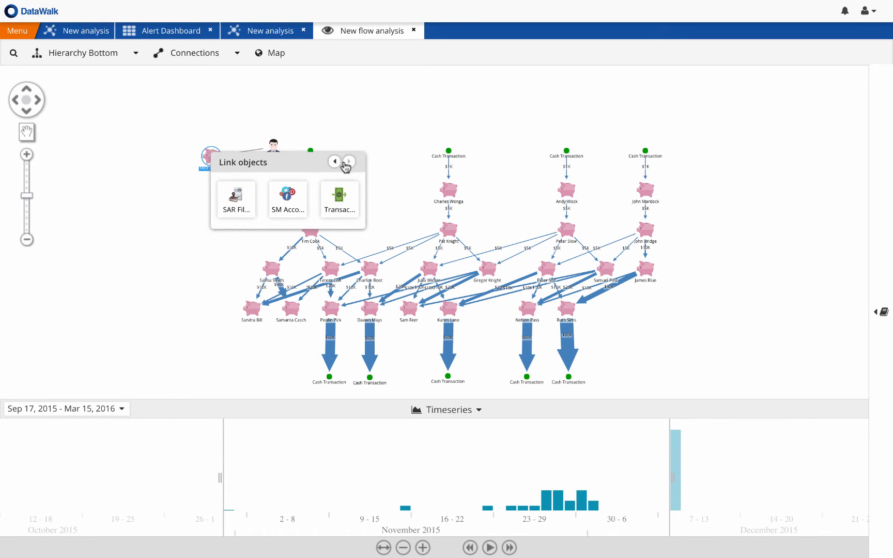
{"action": "left_click", "coordinate": [236, 197]}
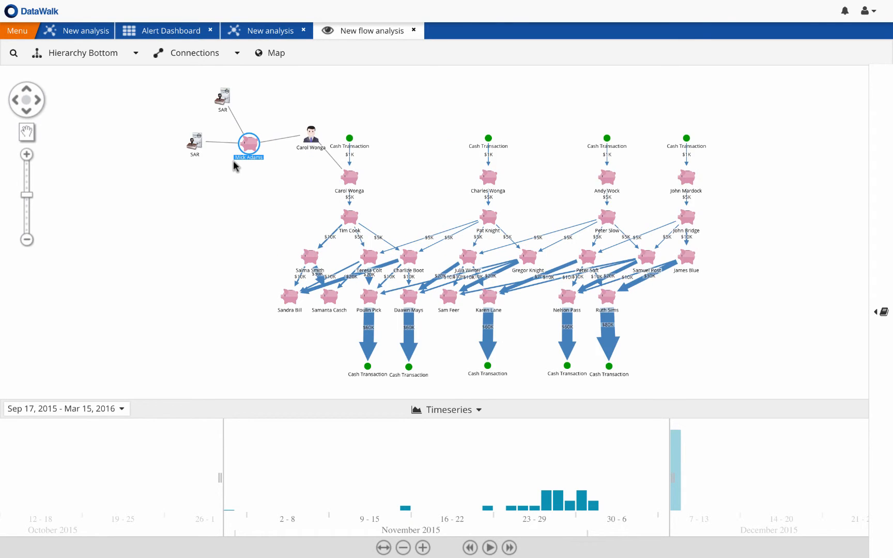
Step: Save a Story entry titled "Fraud scheme" with an image of the flow graph and the description "evidence 1"
{"action": "left_click", "coordinate": [883, 313]}
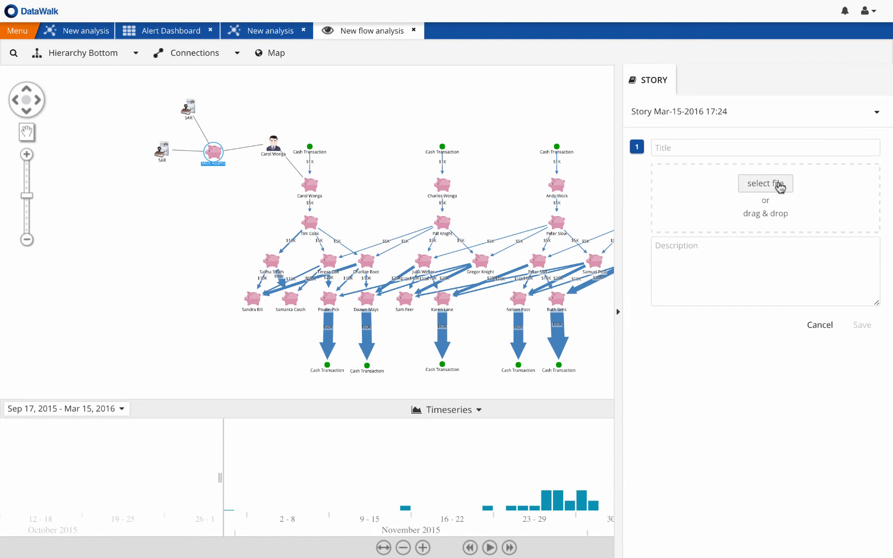
{"action": "left_click", "coordinate": [682, 146]}
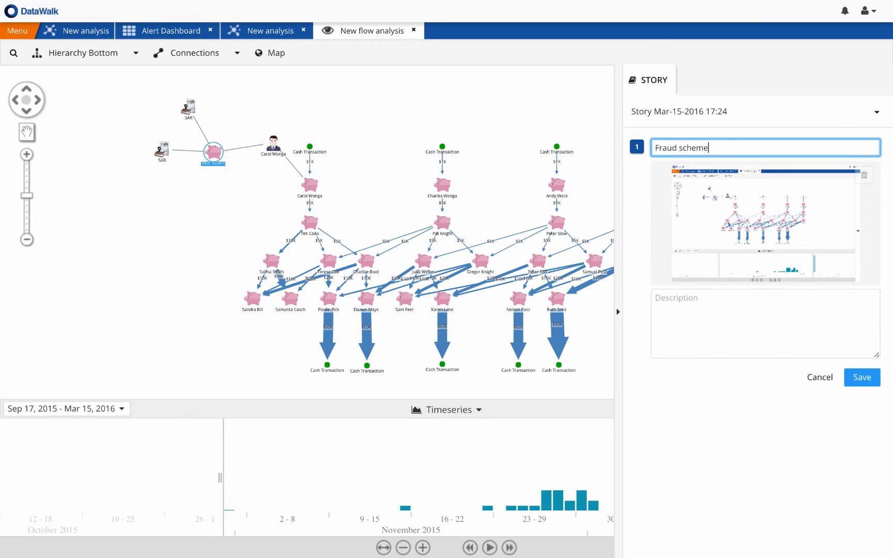
{"action": "left_click", "coordinate": [673, 304]}
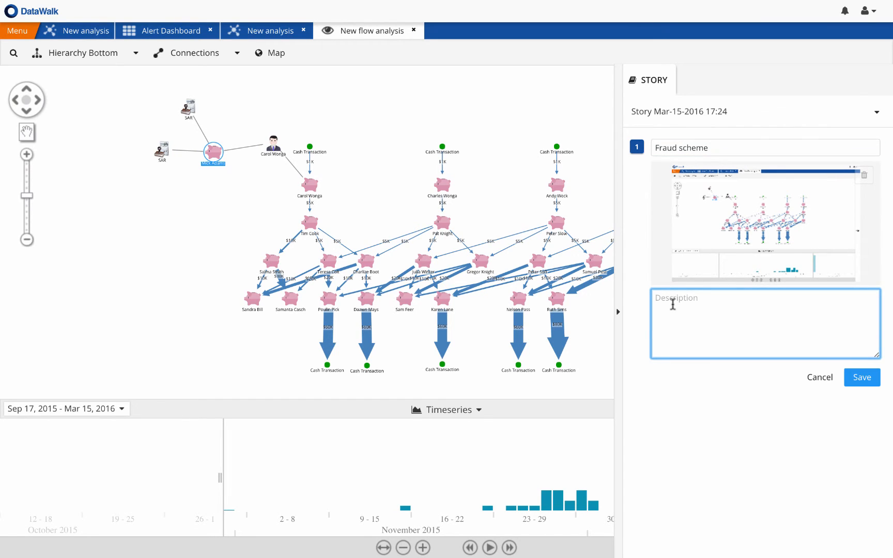
{"action": "type", "text": "evidence 1"}
{"action": "left_click", "coordinate": [863, 378]}
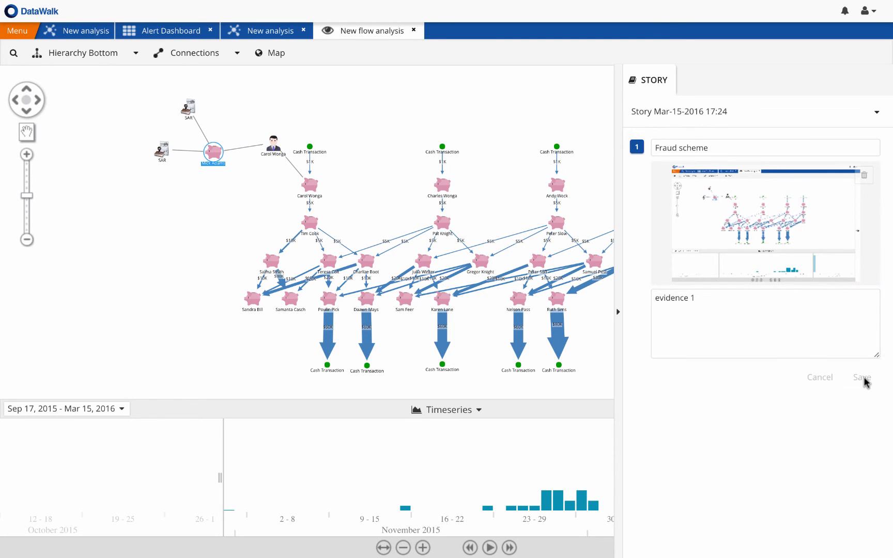